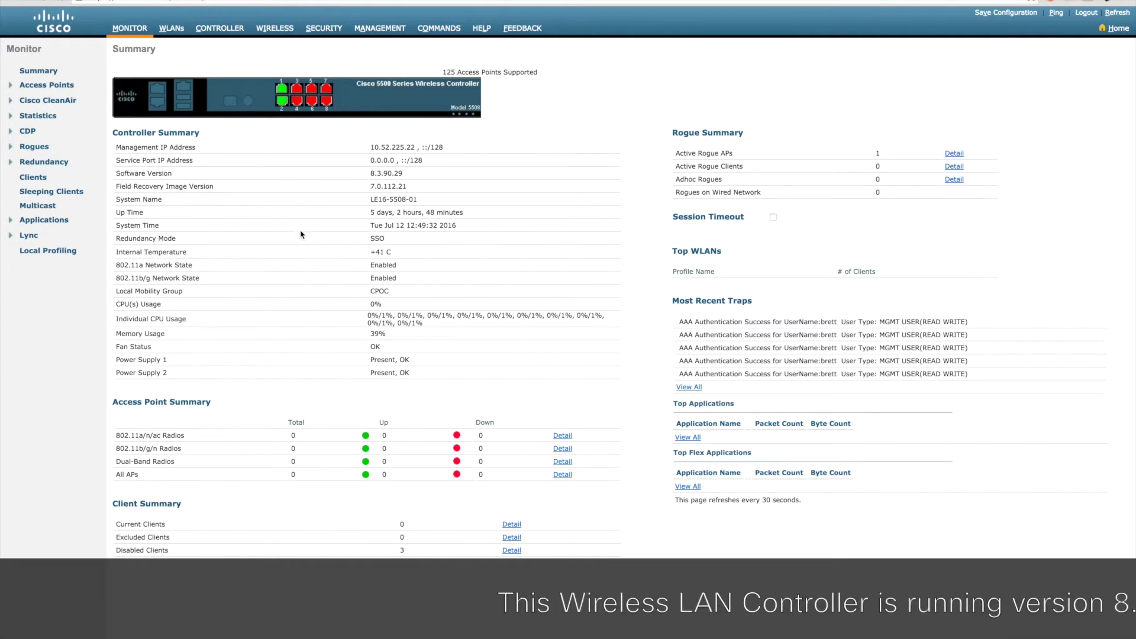
Add AP group Branch_APs with the description 'AP Group for Branch APs'.
left_click(171, 27)
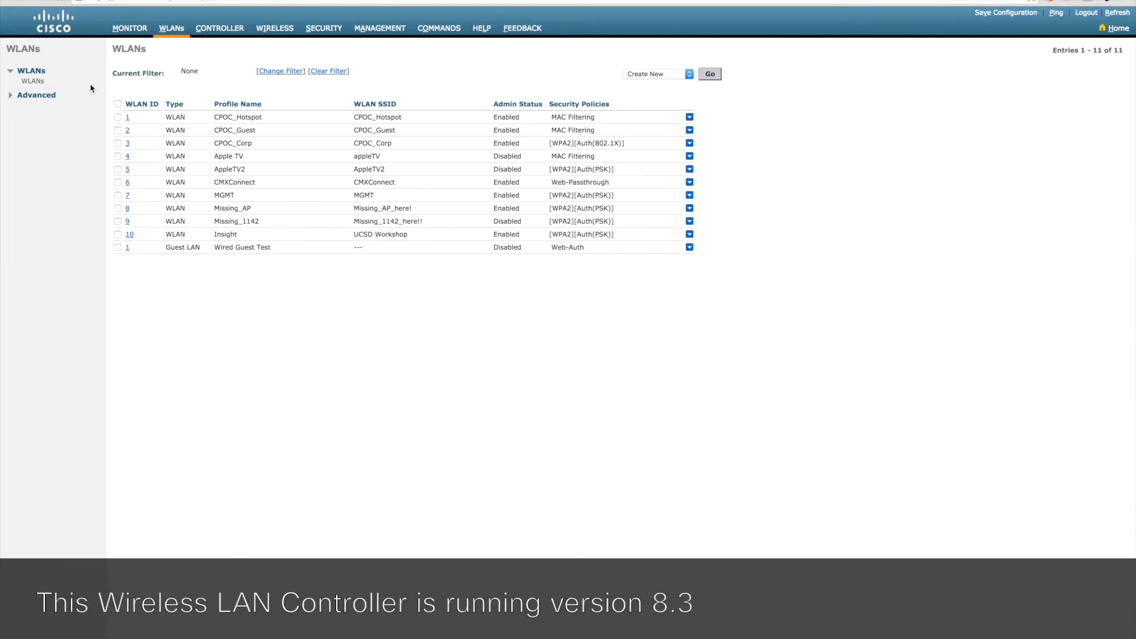
left_click(49, 112)
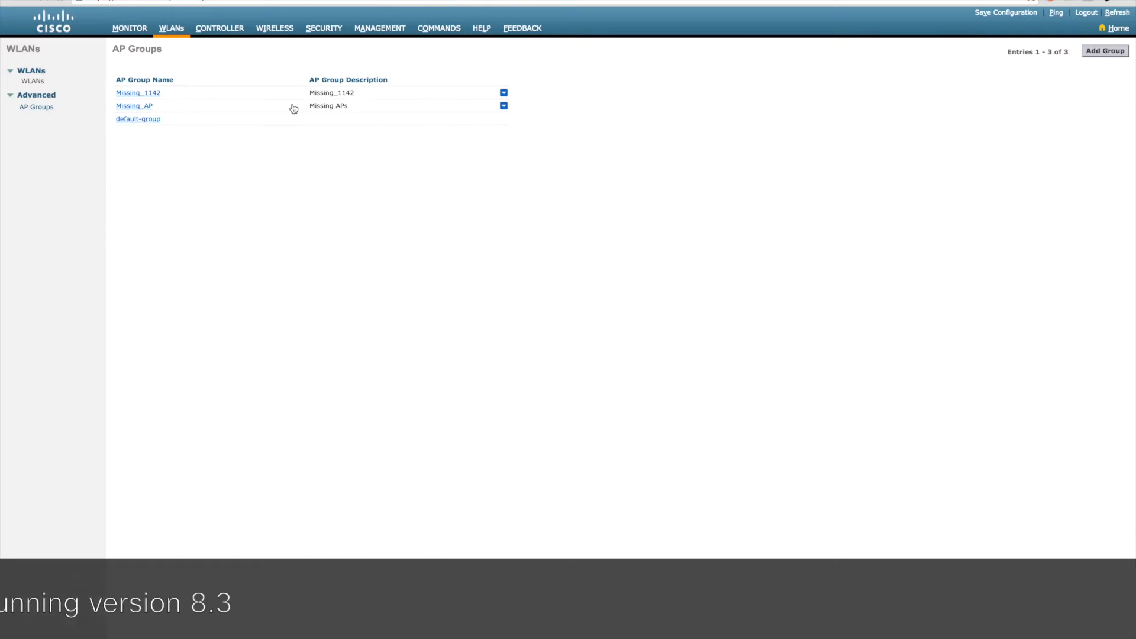
left_click(1105, 51)
left_click(304, 103)
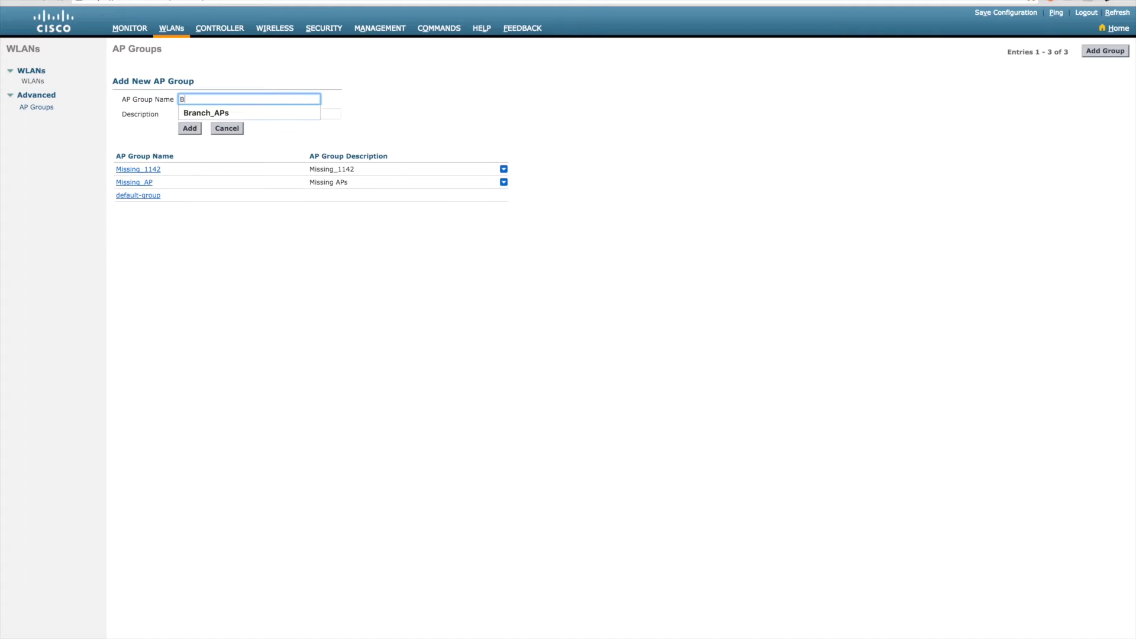
type("Branch_APs")
key("Tab")
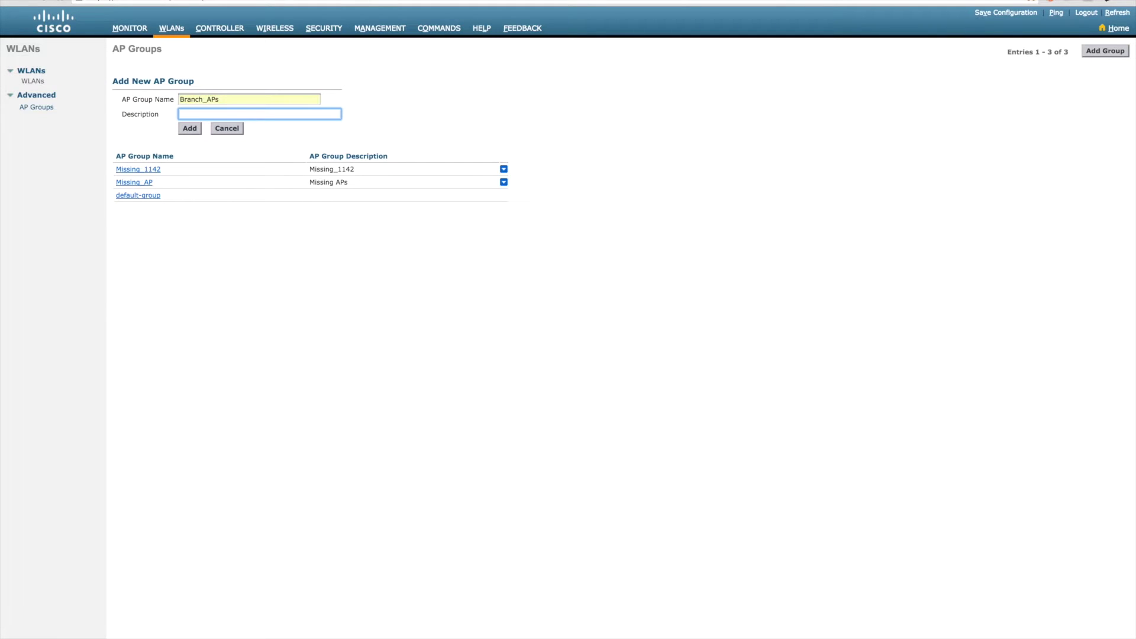
key("Down")
key("Down")
key("Tab")
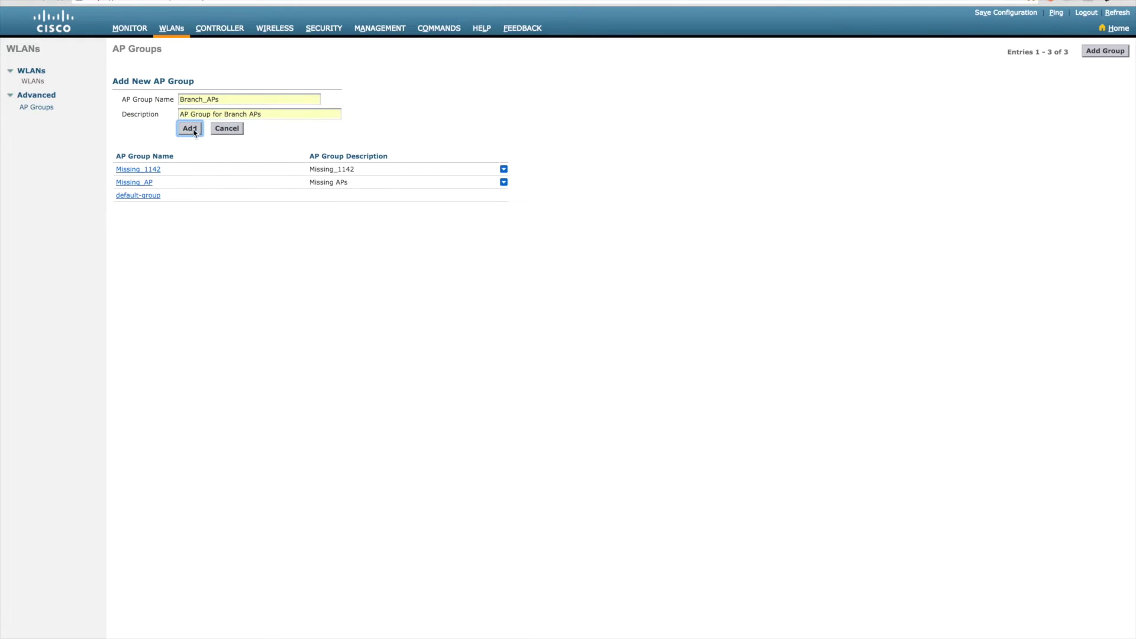
key("Return")
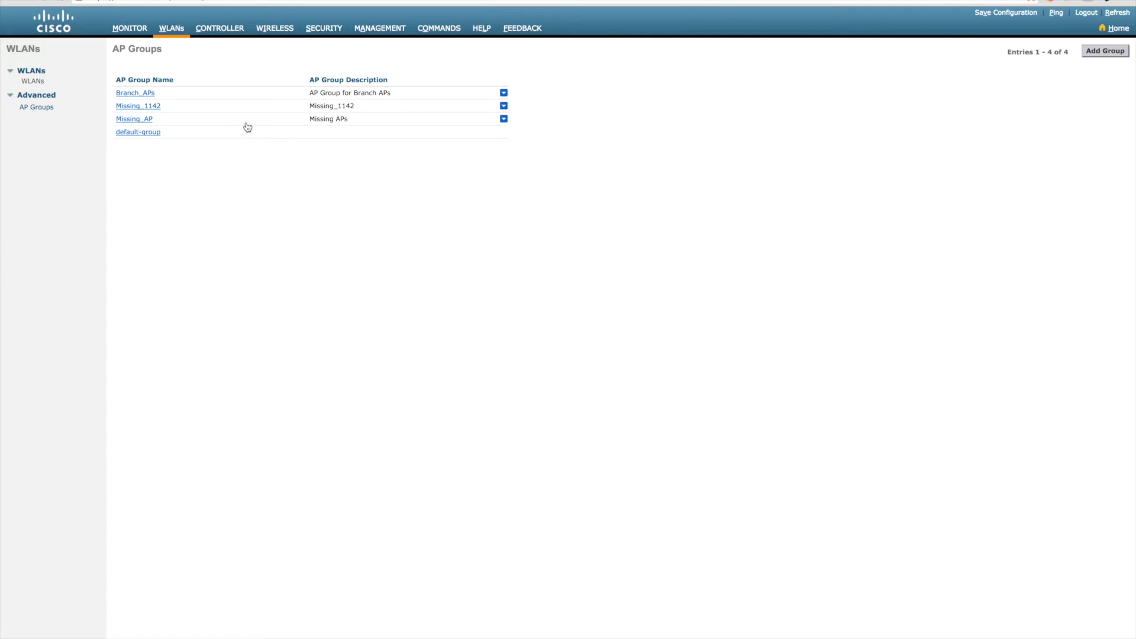
Create a new FlexConnect group named Branch1.
left_click(274, 28)
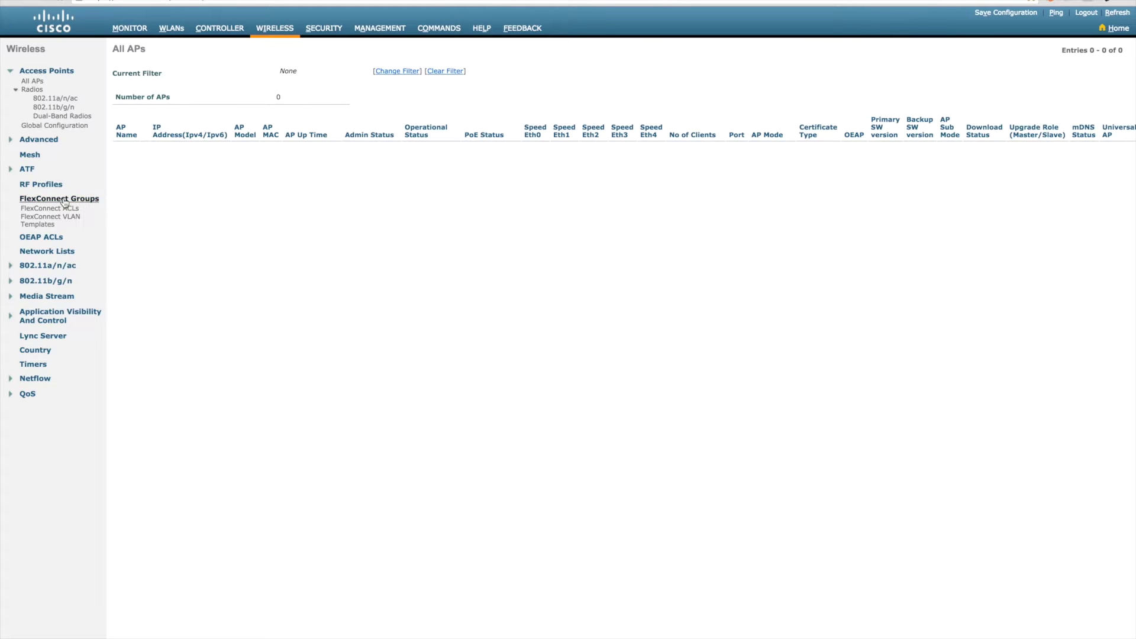
left_click(64, 200)
left_click(1105, 50)
left_click(248, 77)
type("B")
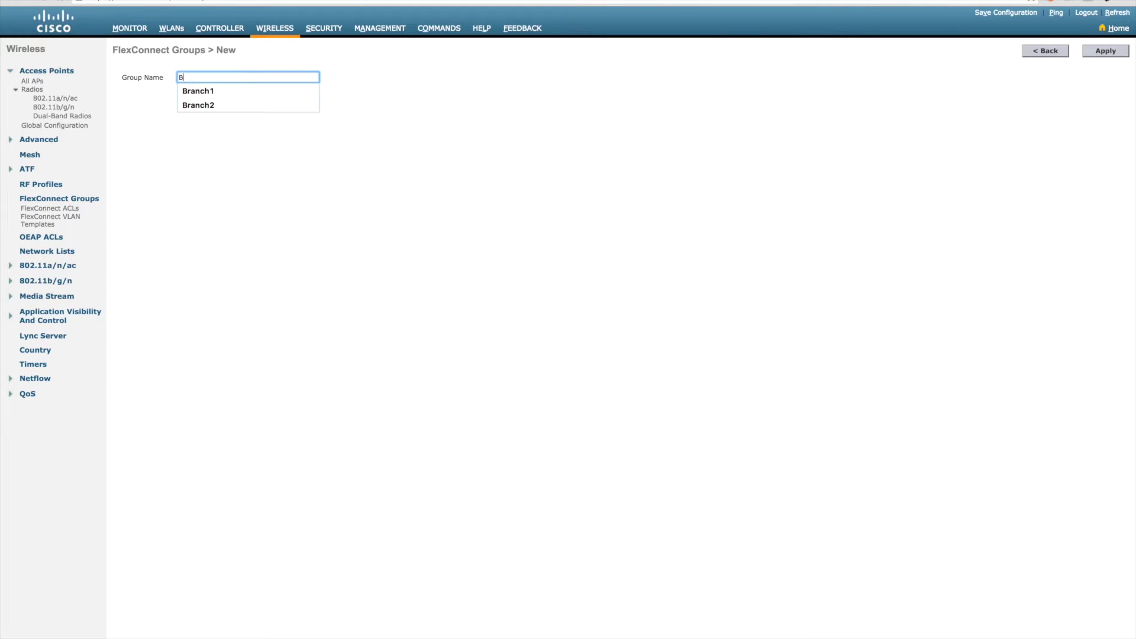
type("ra")
key("Down")
key("Return")
left_click(1105, 50)
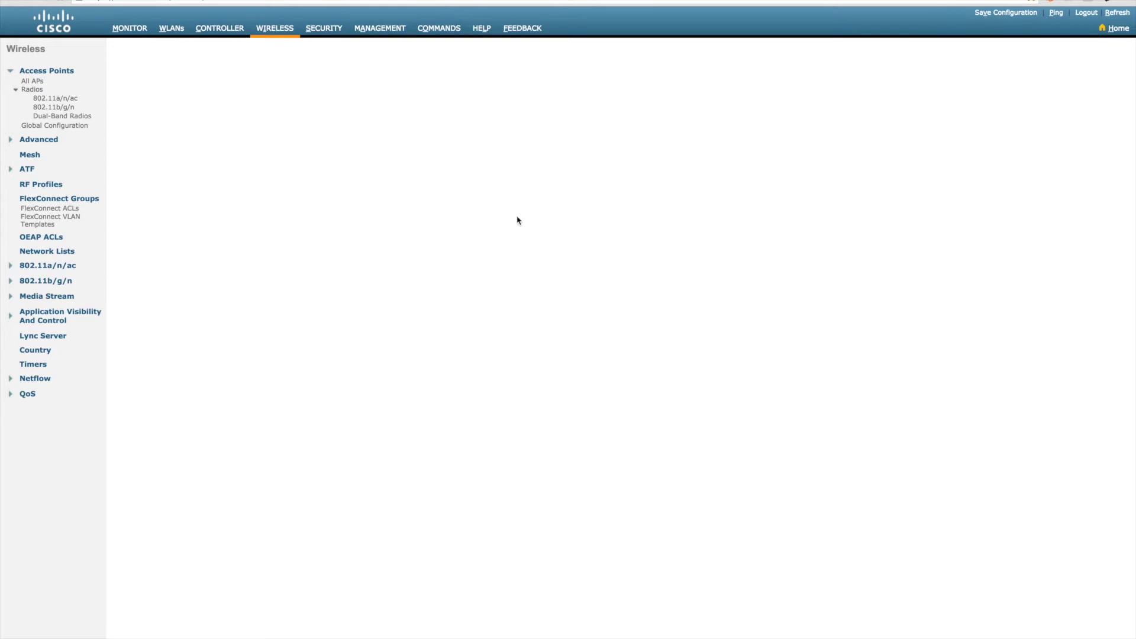
Review Branch1's tabs: local authentication, image upgrade, ACL, central DHCP, WLAN-VLAN and WLAN AVC mapping.
left_click(132, 98)
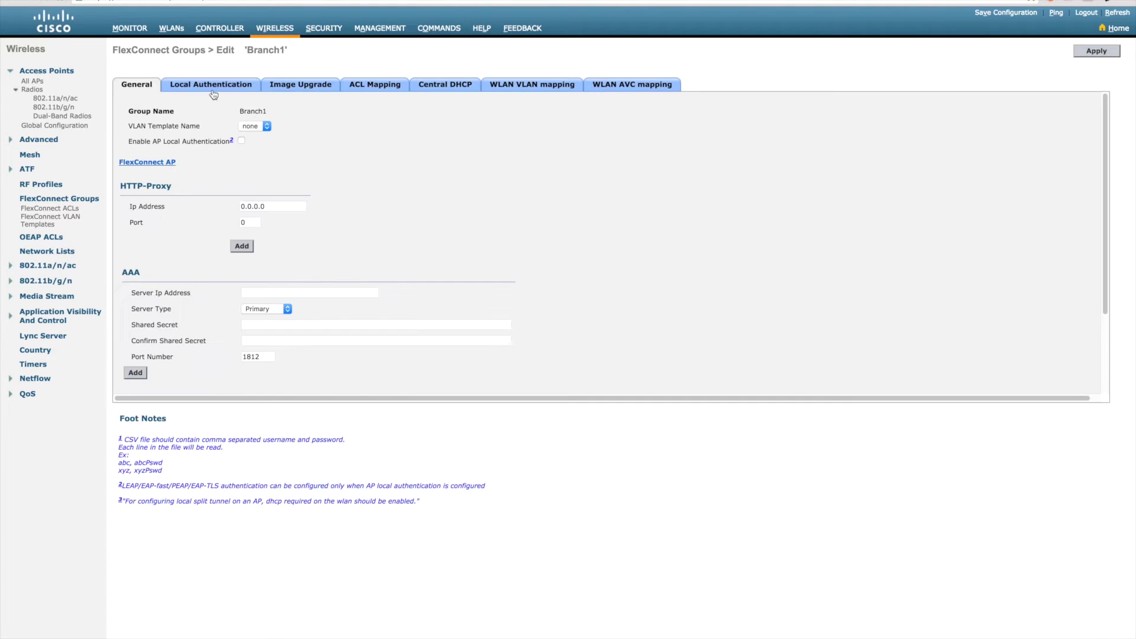
left_click(213, 90)
left_click(285, 88)
left_click(366, 87)
left_click(445, 84)
left_click(507, 86)
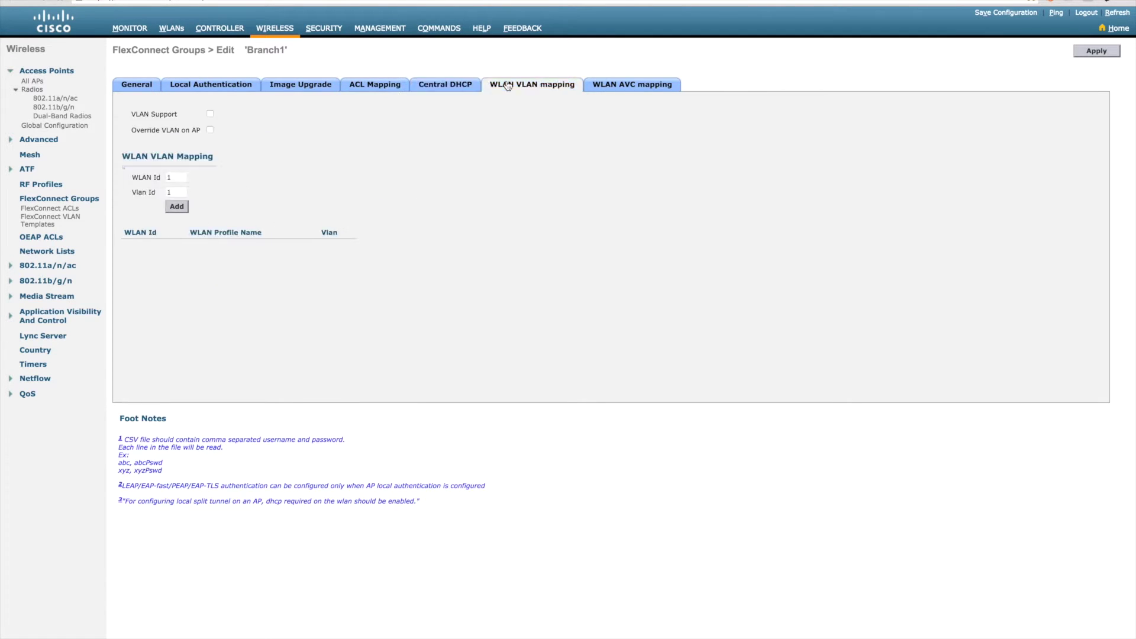
left_click(601, 83)
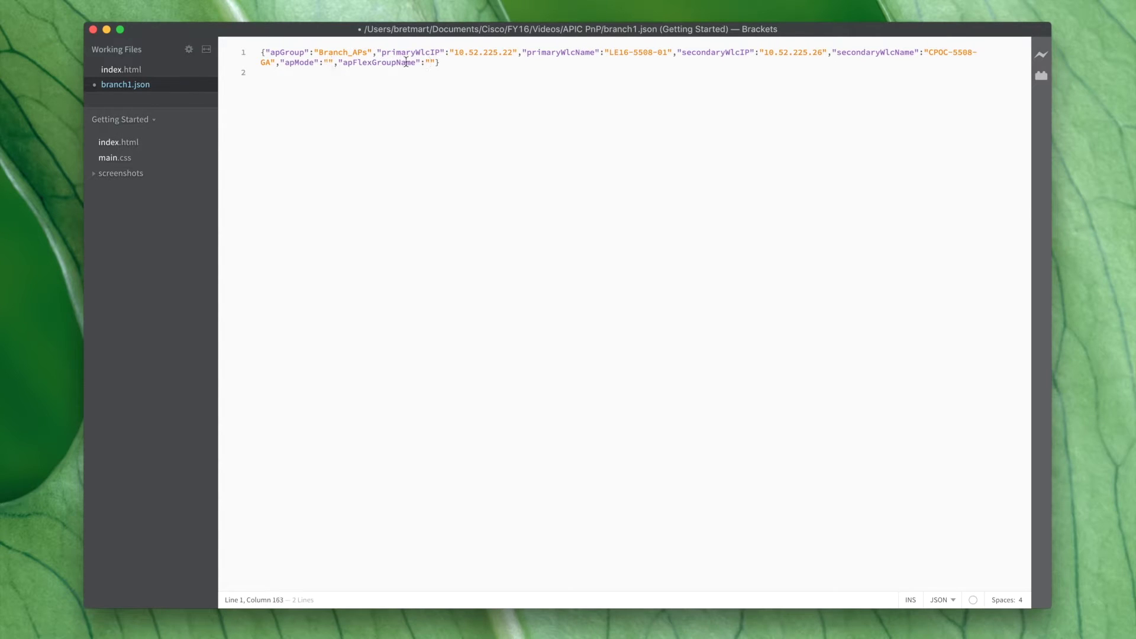
Enter flexconnect as the apMode value in branch1.json and save the file.
type("flexconne")
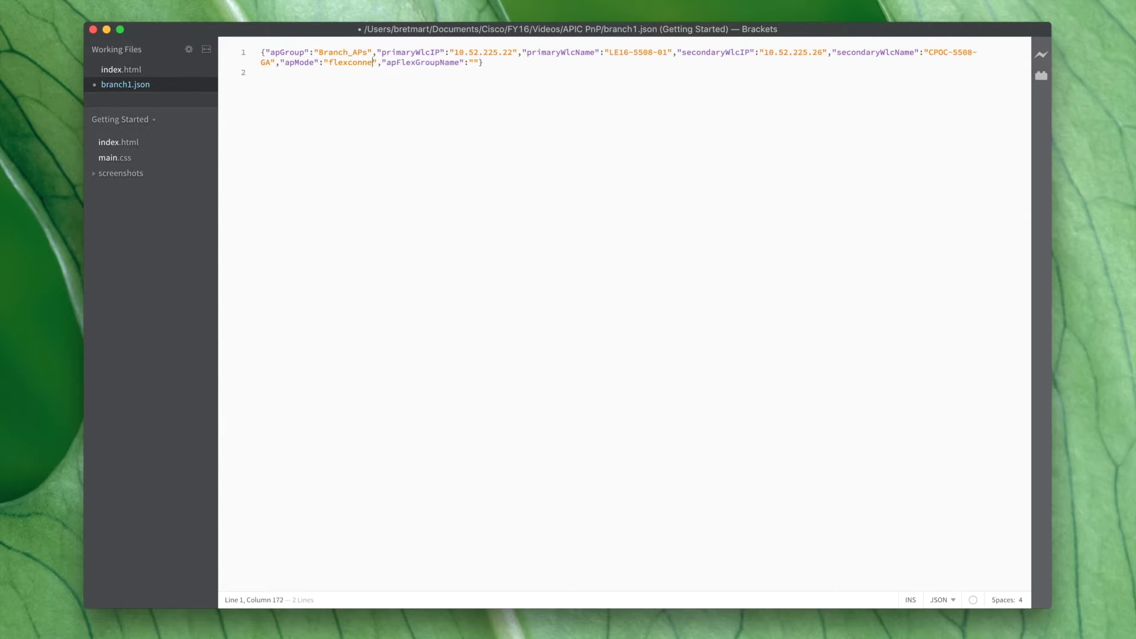
type("ct")
left_click(484, 61)
key("super+s")
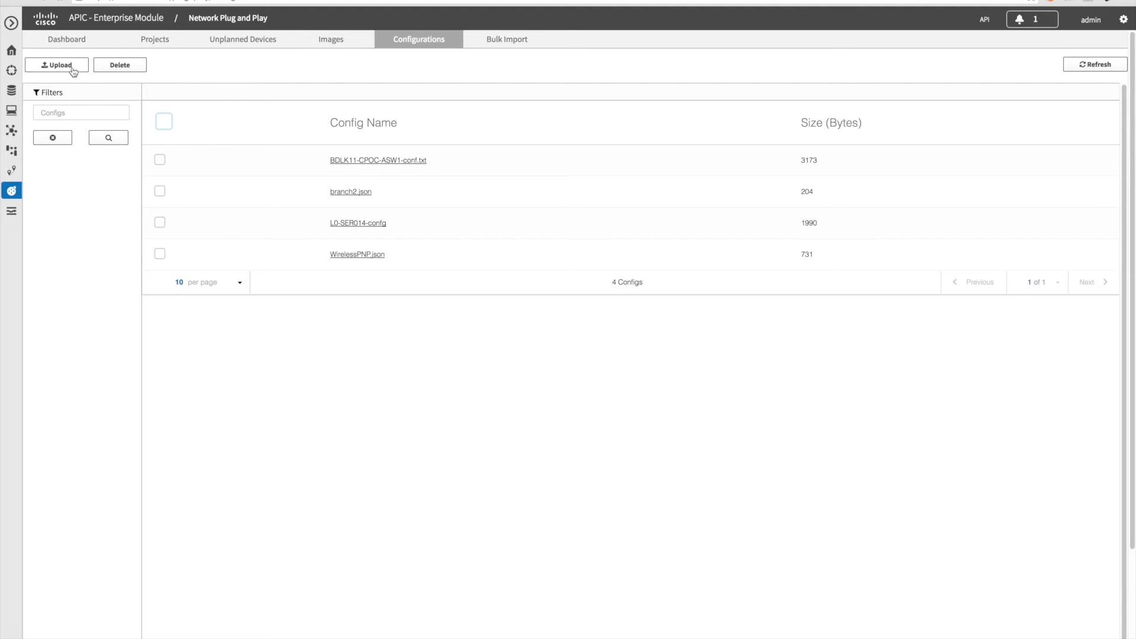
Upload Desktop/branch1.json as a configuration and view the bulk import task status.
left_click(74, 70)
left_click(395, 85)
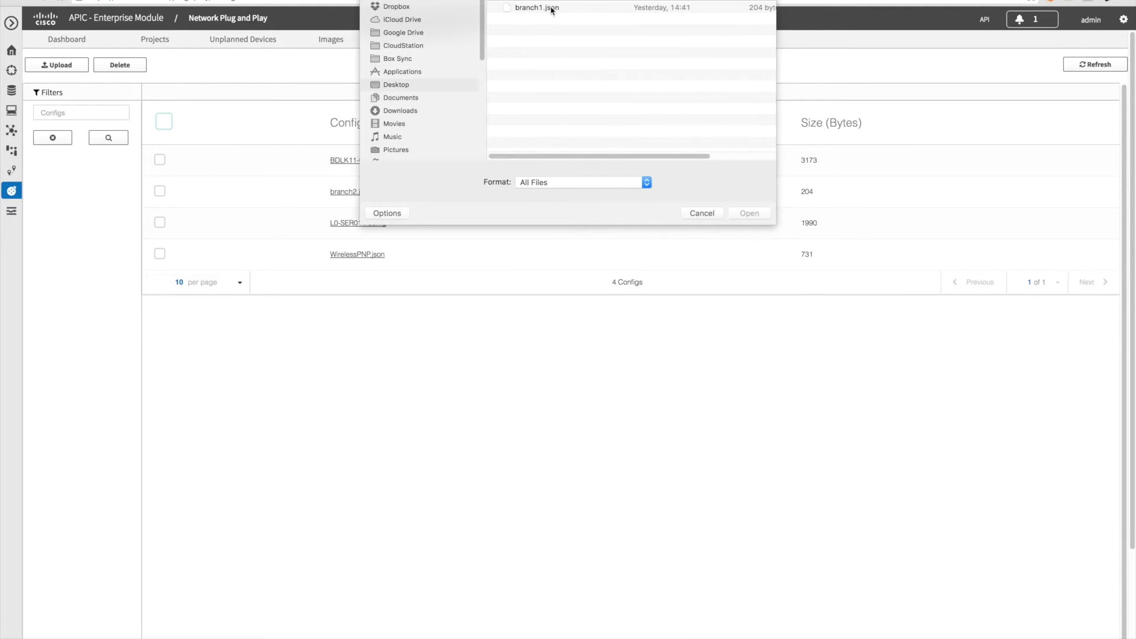
double_click(551, 8)
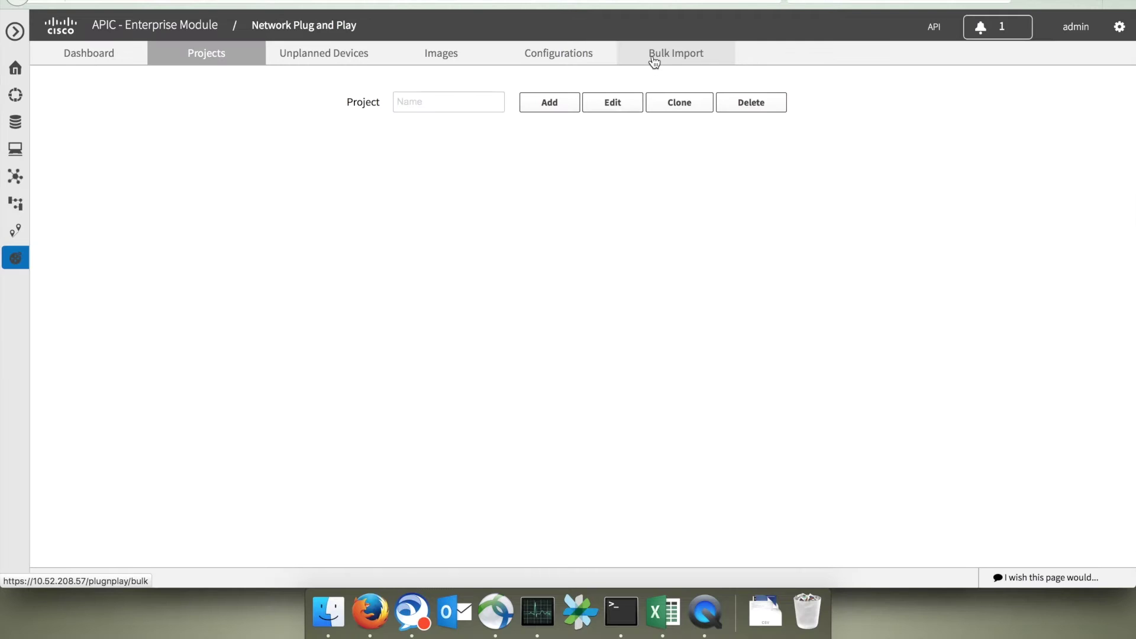
left_click(654, 59)
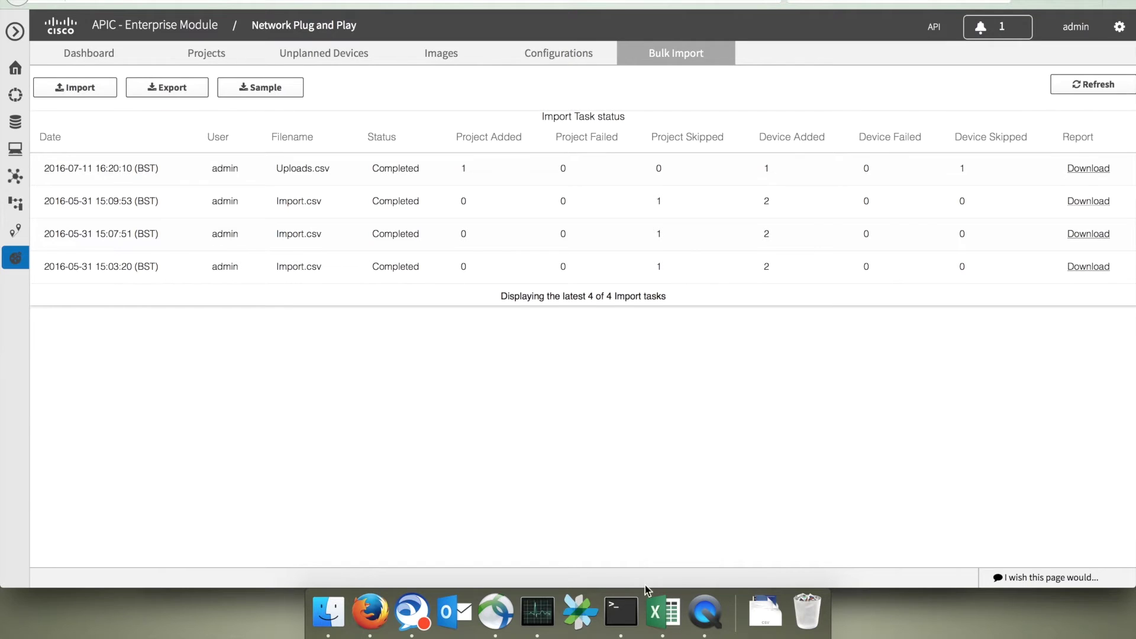
left_click(662, 612)
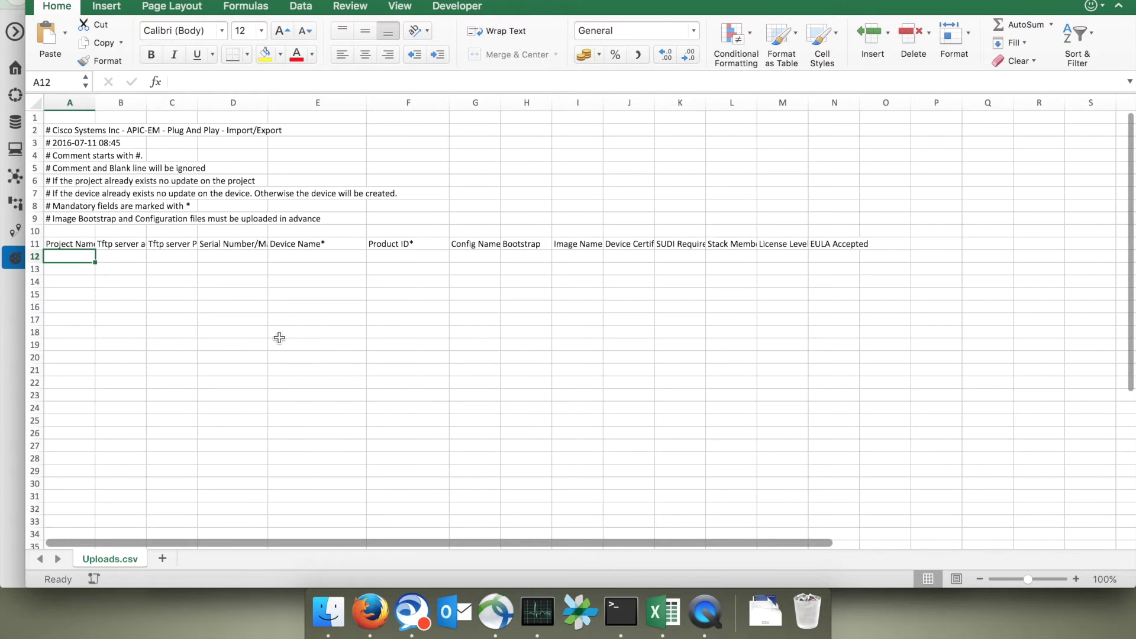
Enter project name Branch1 and paste both access point serial numbers into column D.
type("Br")
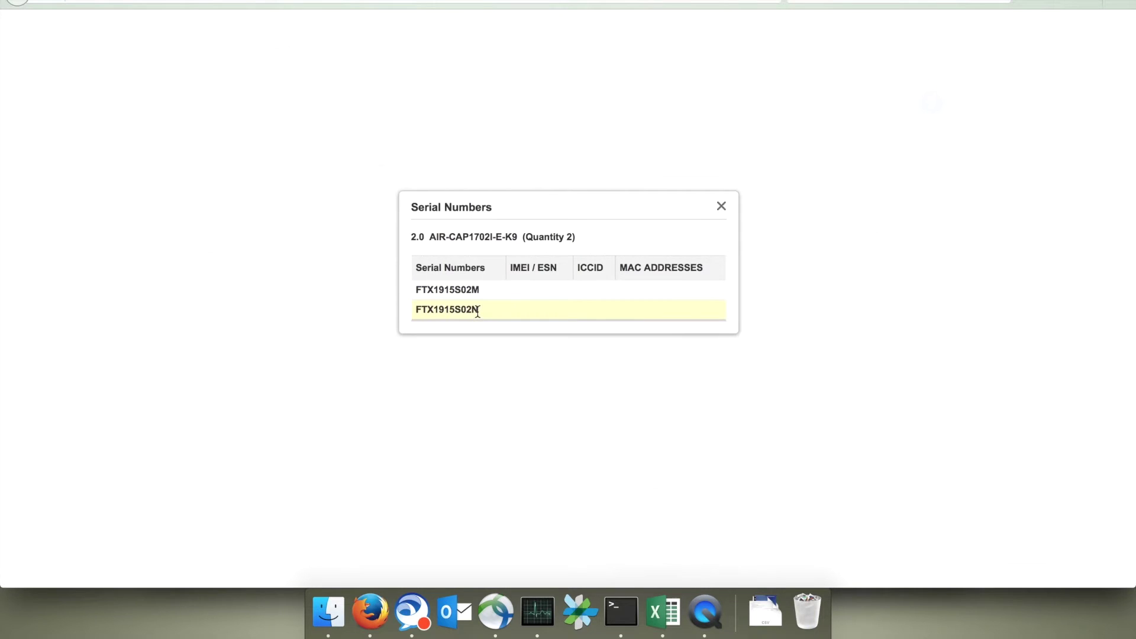
left_click_drag(478, 310, 425, 290)
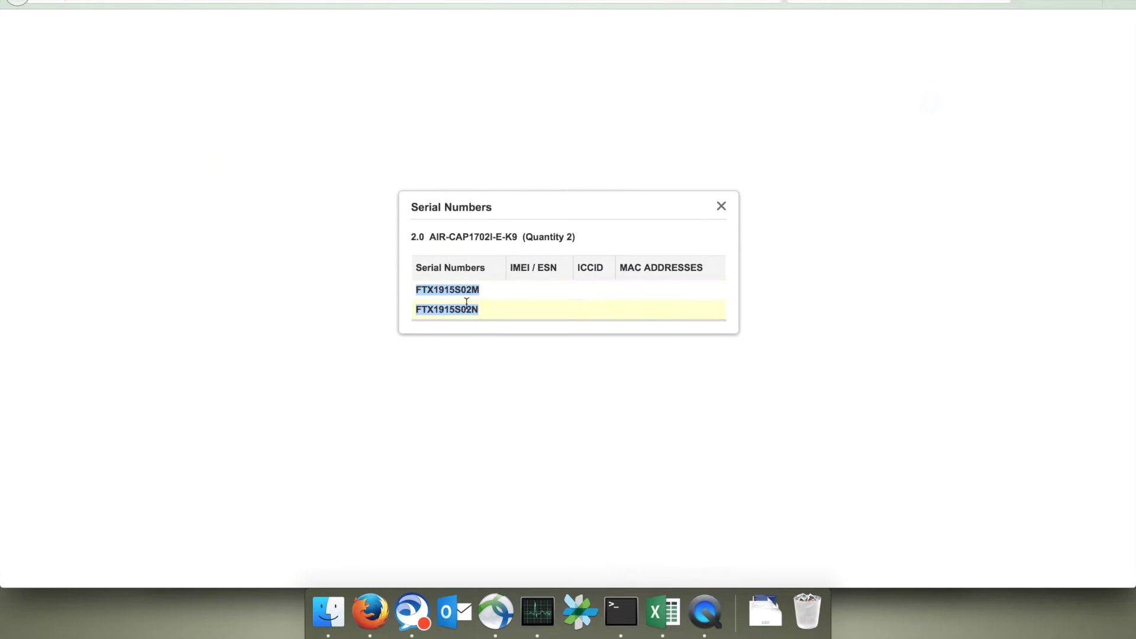
left_click(663, 613)
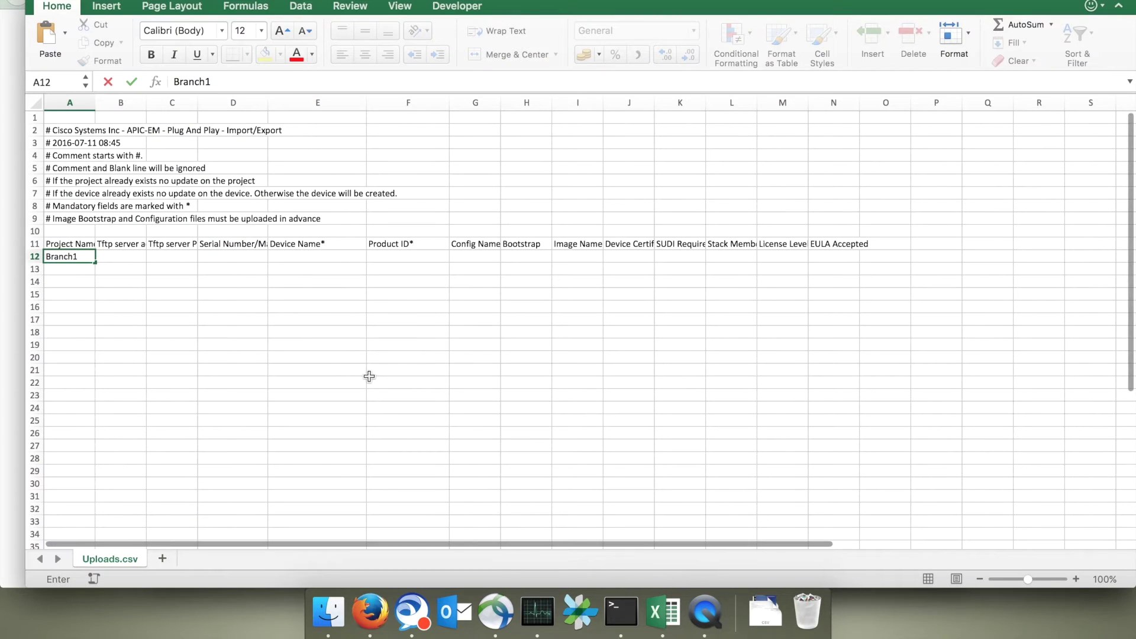
left_click(228, 256)
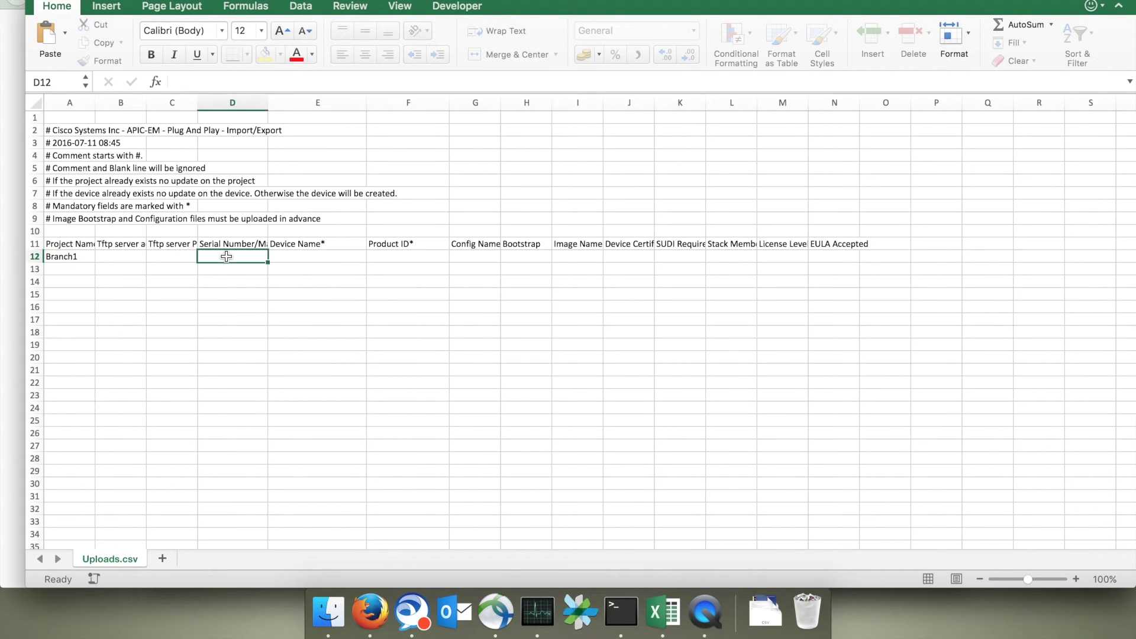
left_click(227, 271)
key("super+v")
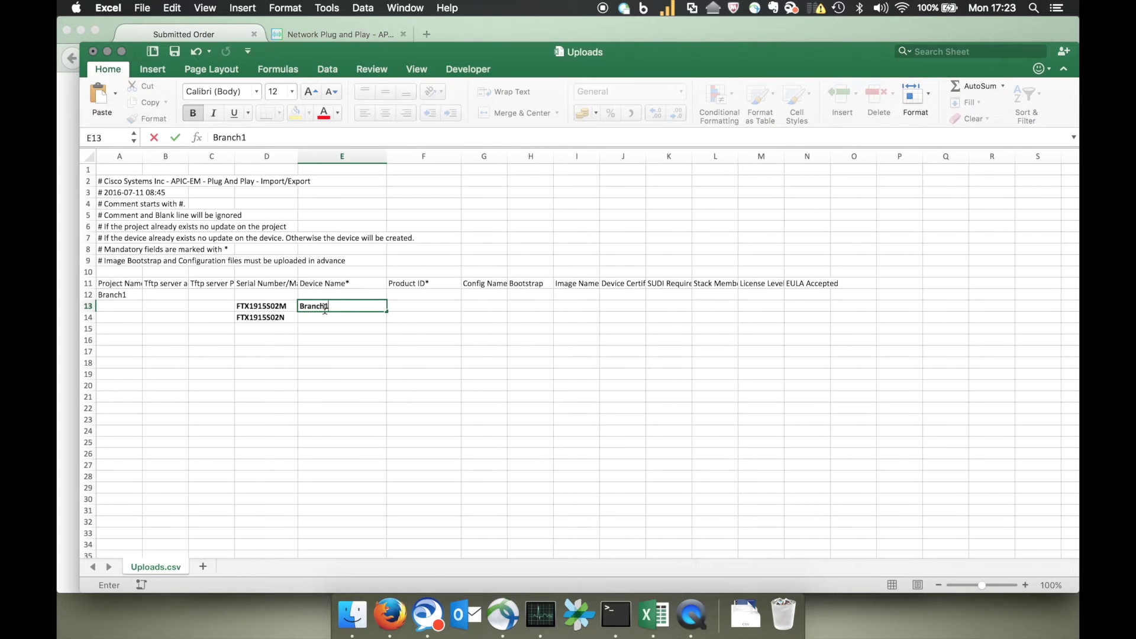
Name the devices Branch1-AP1 and Branch1-AP2 by filling down.
type("1")
key("Return")
left_click(342, 306)
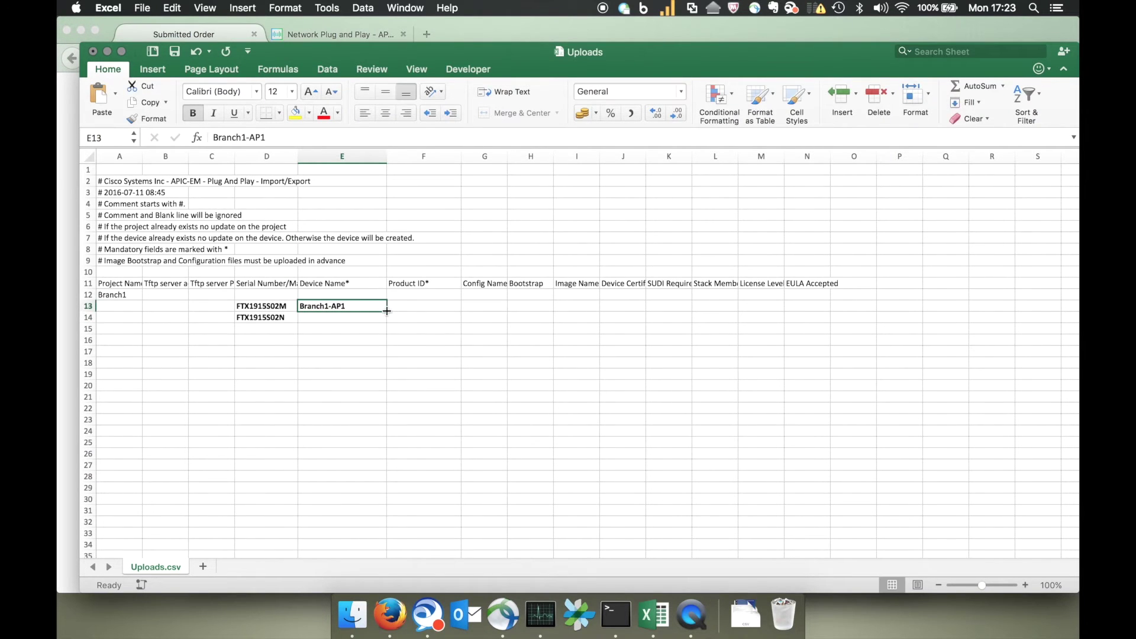
left_click_drag(388, 312, 383, 322)
Fill product ID AIR-CAP1702I-E-K9 into F13 and F14.
left_click(387, 619)
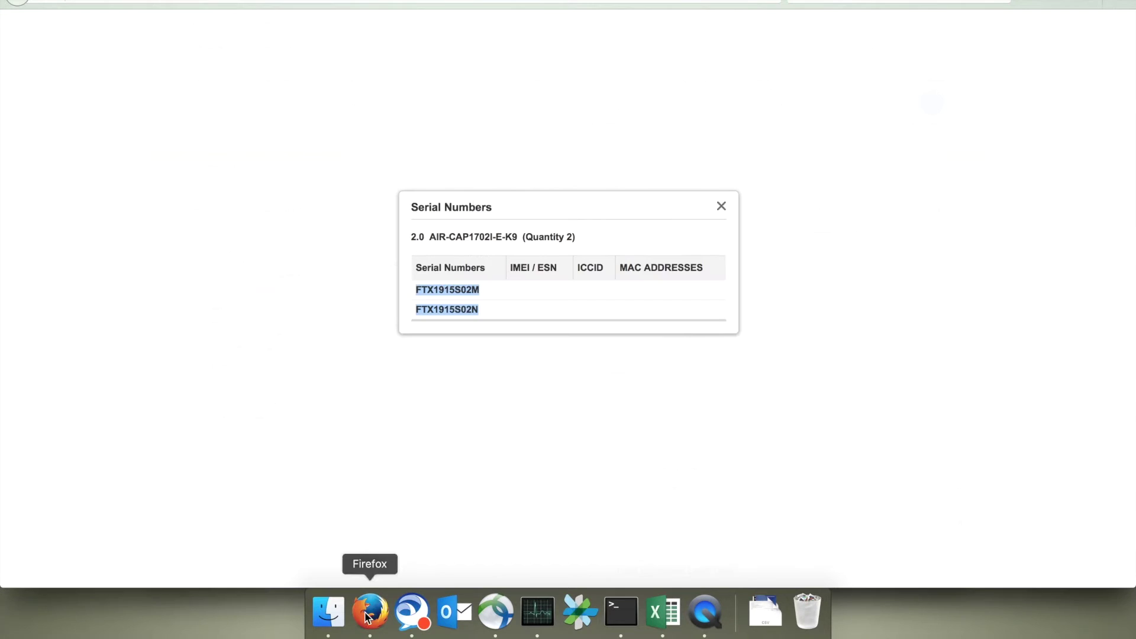
left_click_drag(429, 236, 518, 239)
key("super+c")
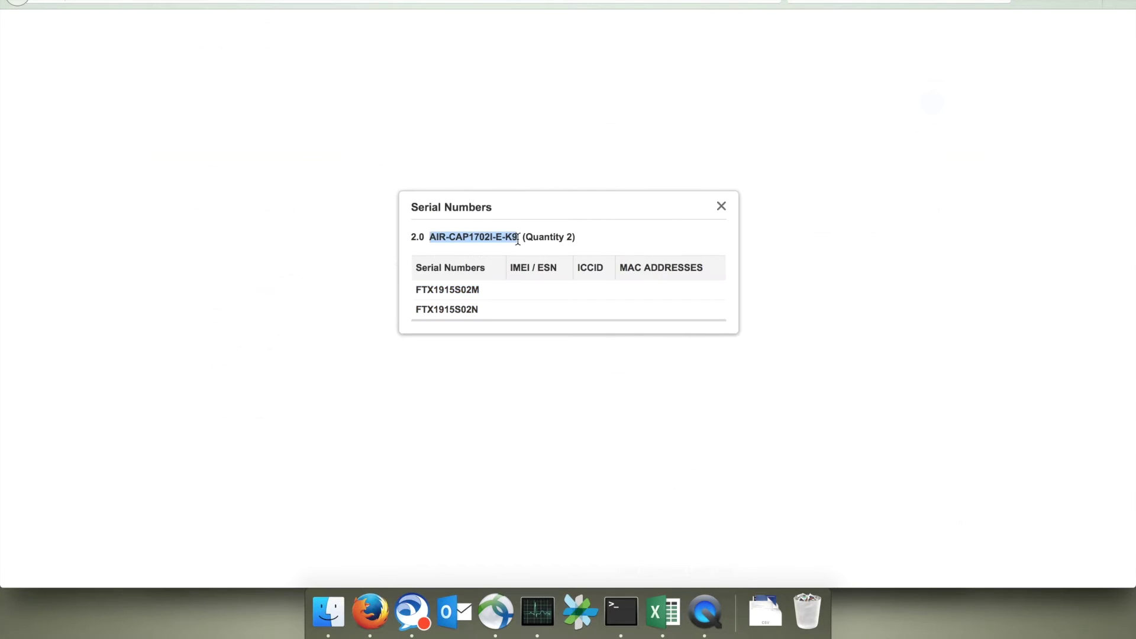
left_click(663, 611)
left_click(434, 271)
key("super+v")
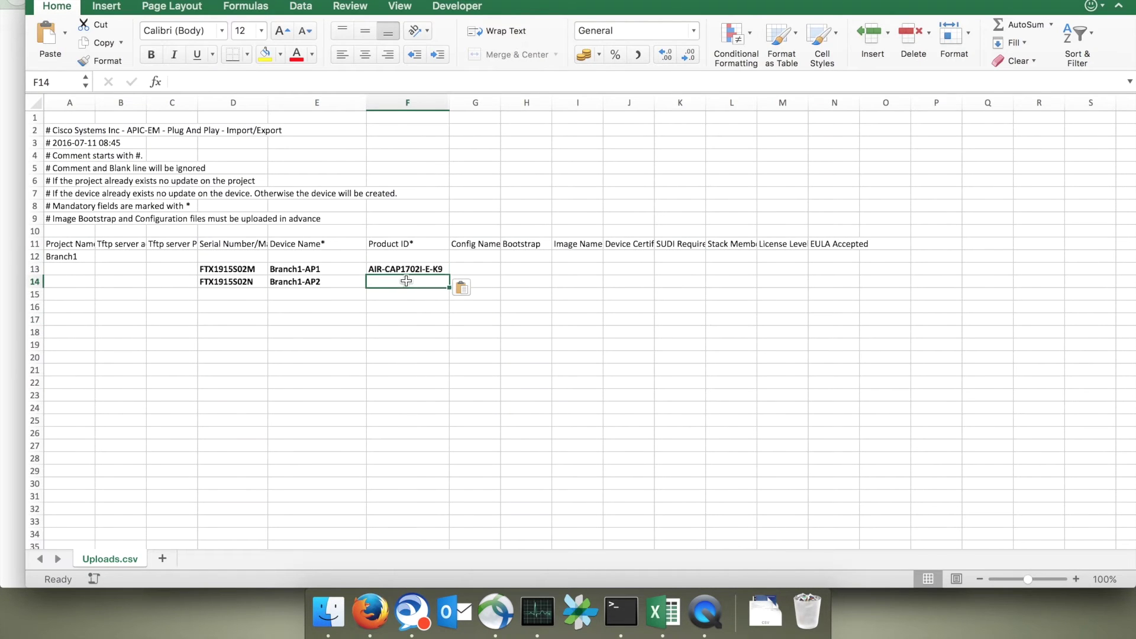
left_click_drag(449, 275, 449, 288)
left_click(464, 271)
Set the config name branch1.json for both Branch1-AP1 and Branch1-AP2.
type("branch1.")
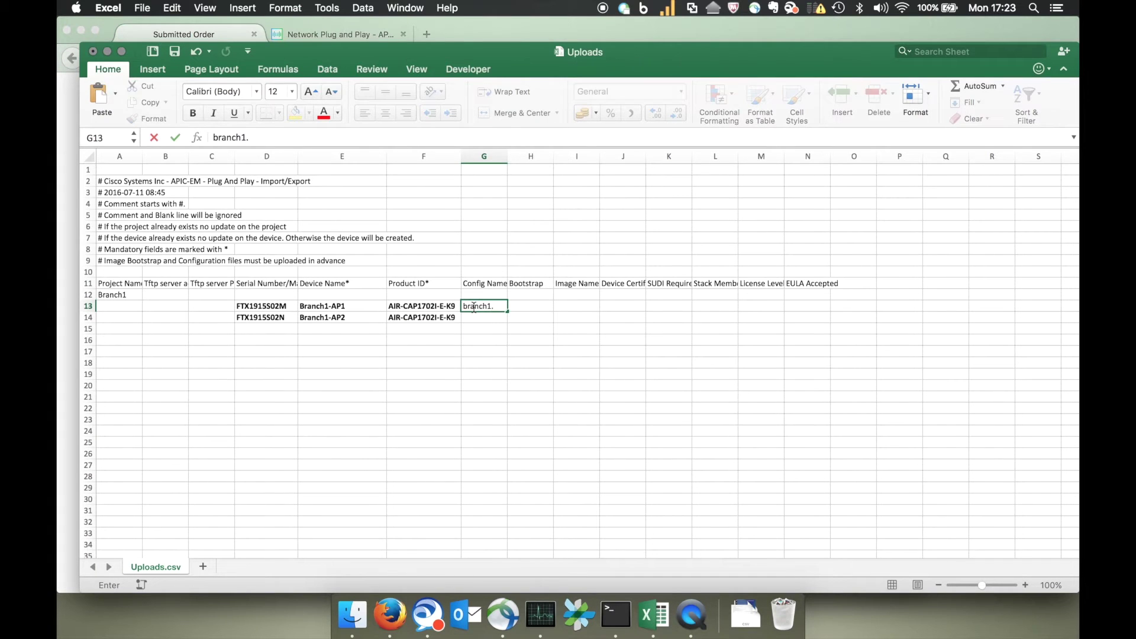
type("json")
key("ctrl+Return")
key("super+c")
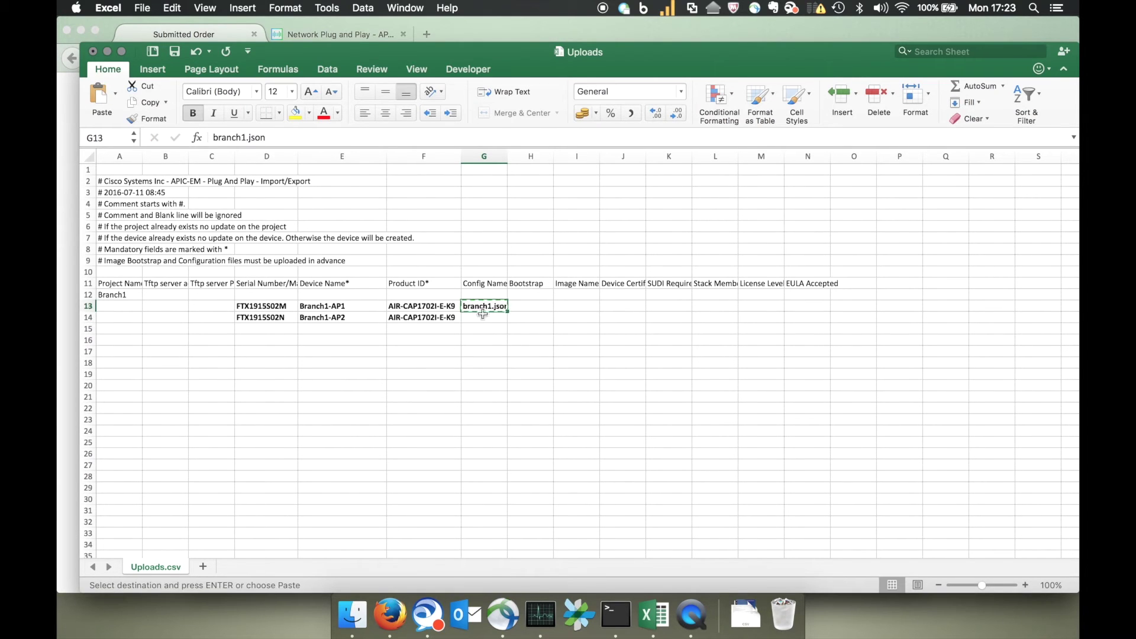
left_click(481, 316)
key("super+v")
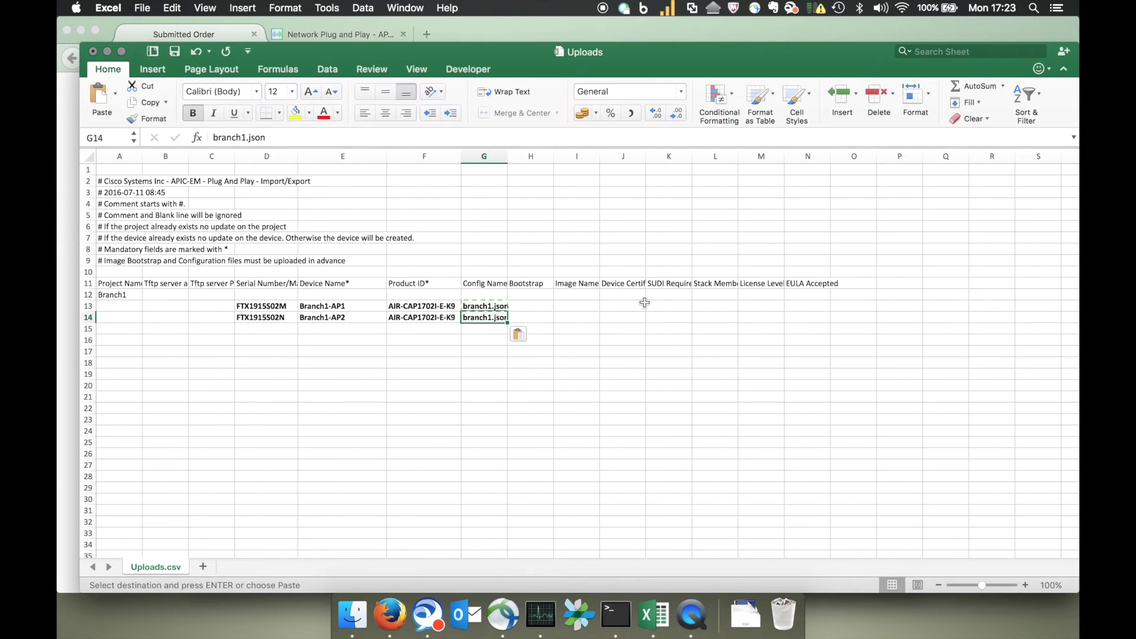
Fill FALSE into the certificate and SUDI cells J13, J14, K13 and K14.
left_click(624, 303)
type("F")
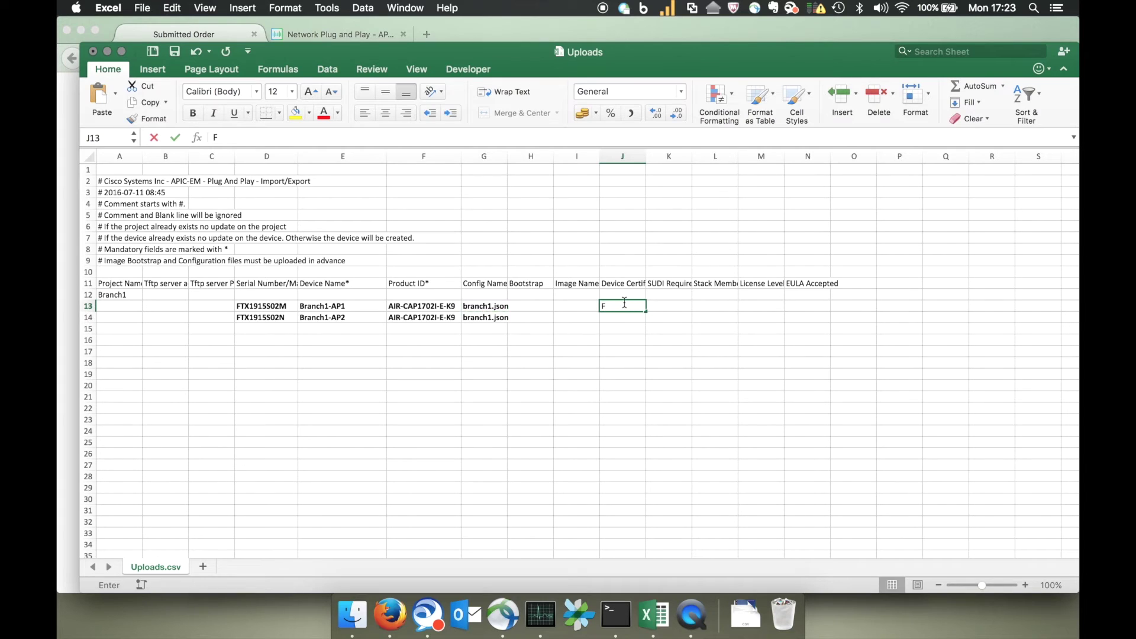
type("ALSE")
key("Return")
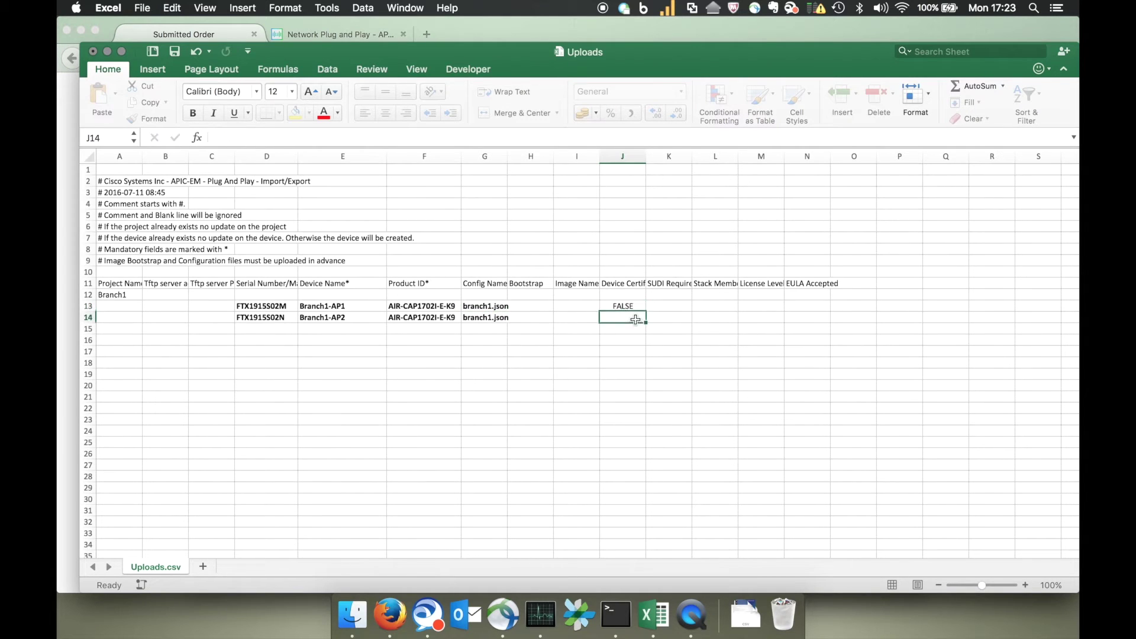
left_click(624, 303)
key("super+c")
left_click(628, 316)
key("super+v")
key("Right")
key("Up")
key("super+v")
key("Down")
key("super+v")
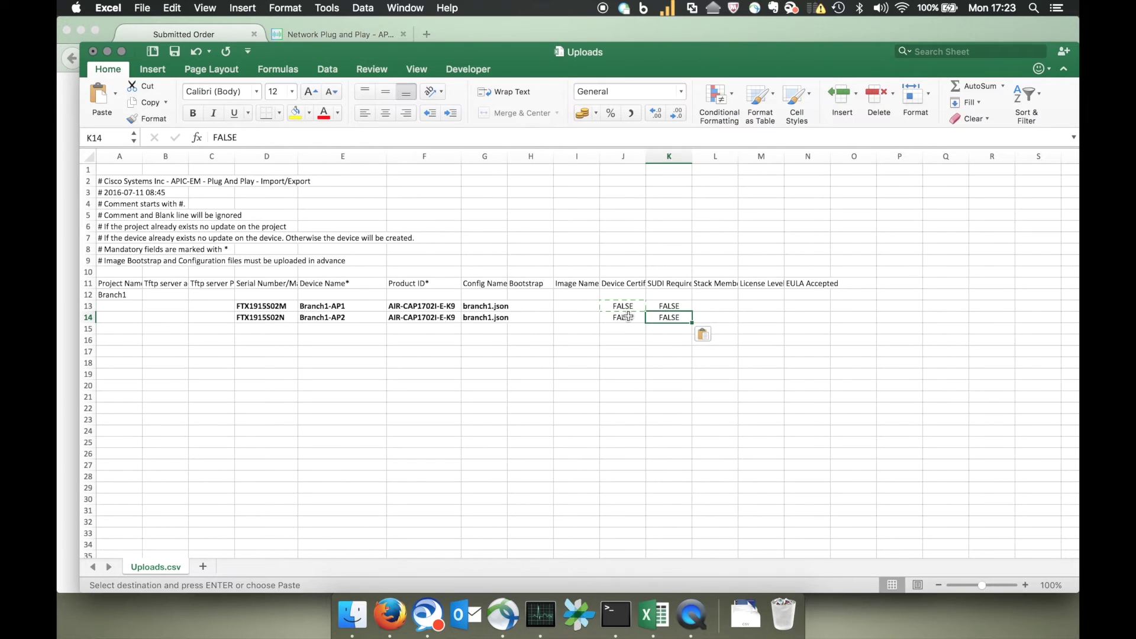
left_click(406, 340)
Save the sheet as Branch1 in CSV format in Documents > SDN.
left_click(142, 8)
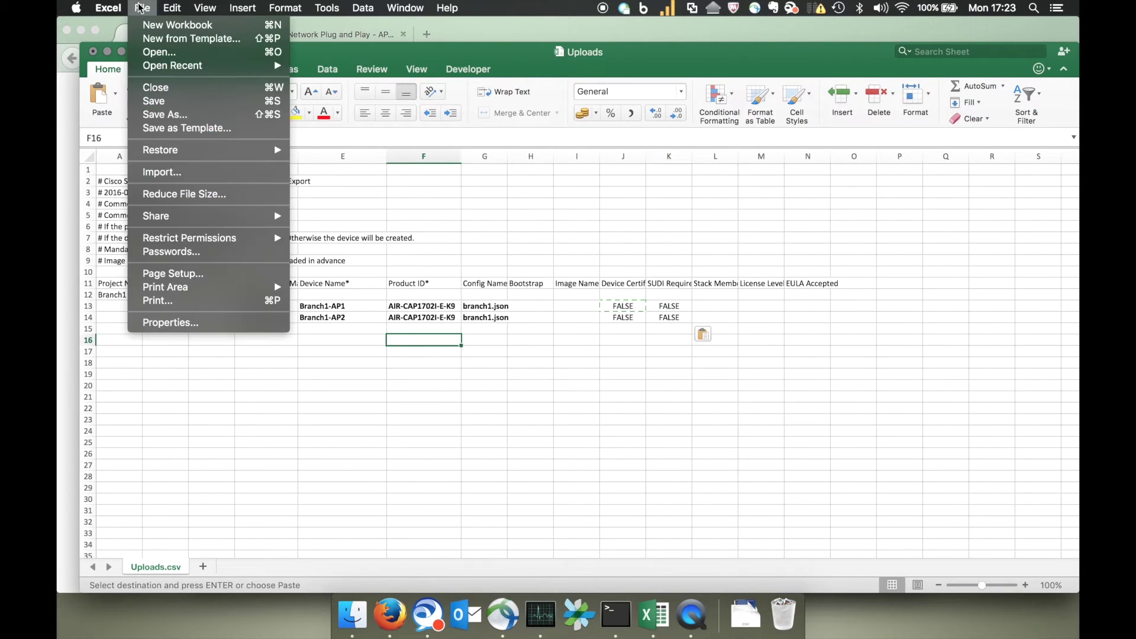
left_click(148, 115)
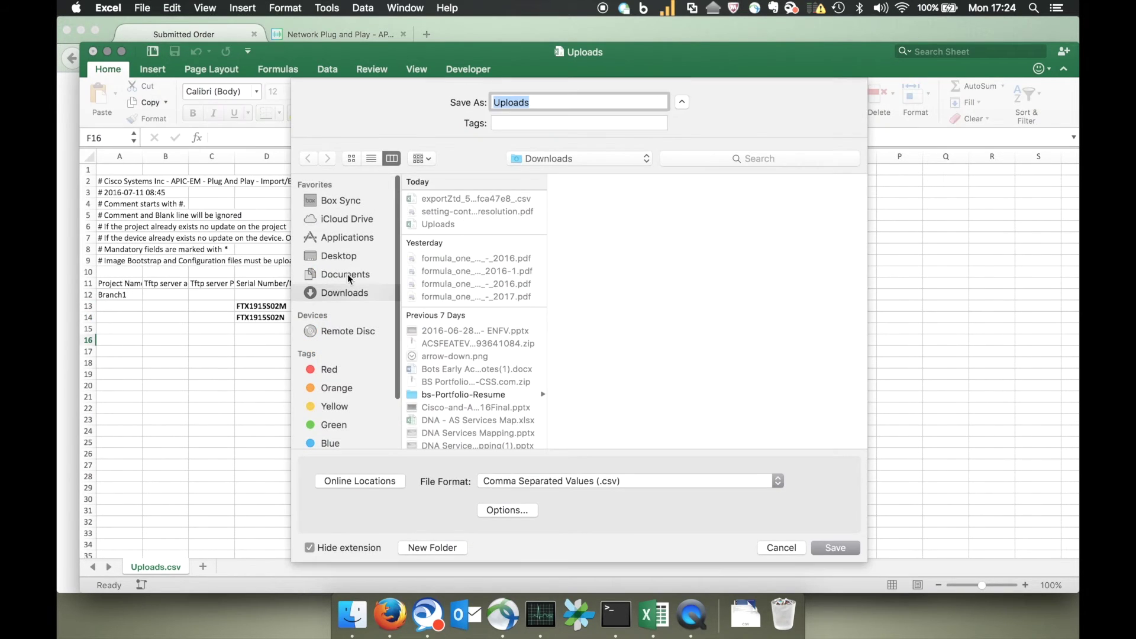
left_click(346, 274)
left_click(449, 199)
type("Bra")
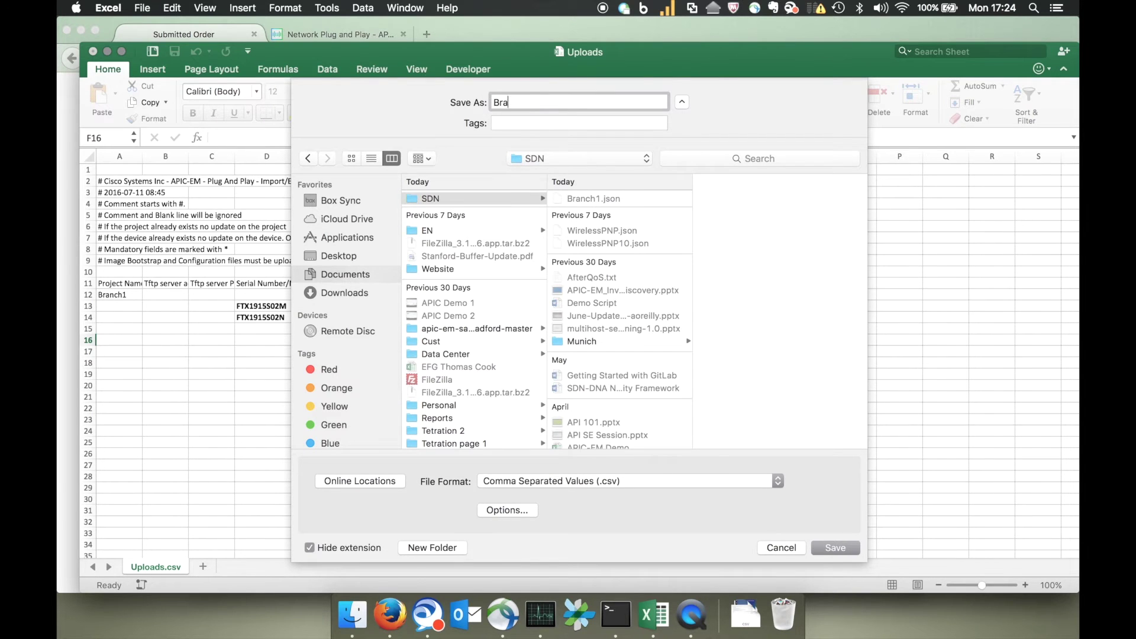
type("nch1")
key("Return")
key("Return")
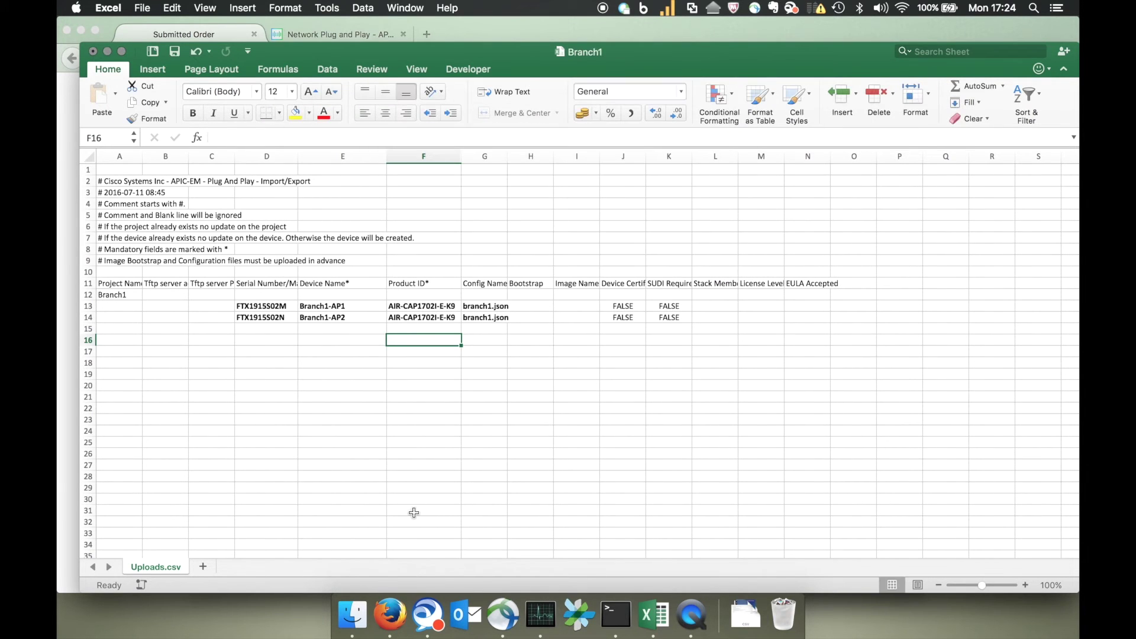
left_click(384, 620)
Import Branch1.csv from Documents > SDN into the bulk import.
left_click(131, 144)
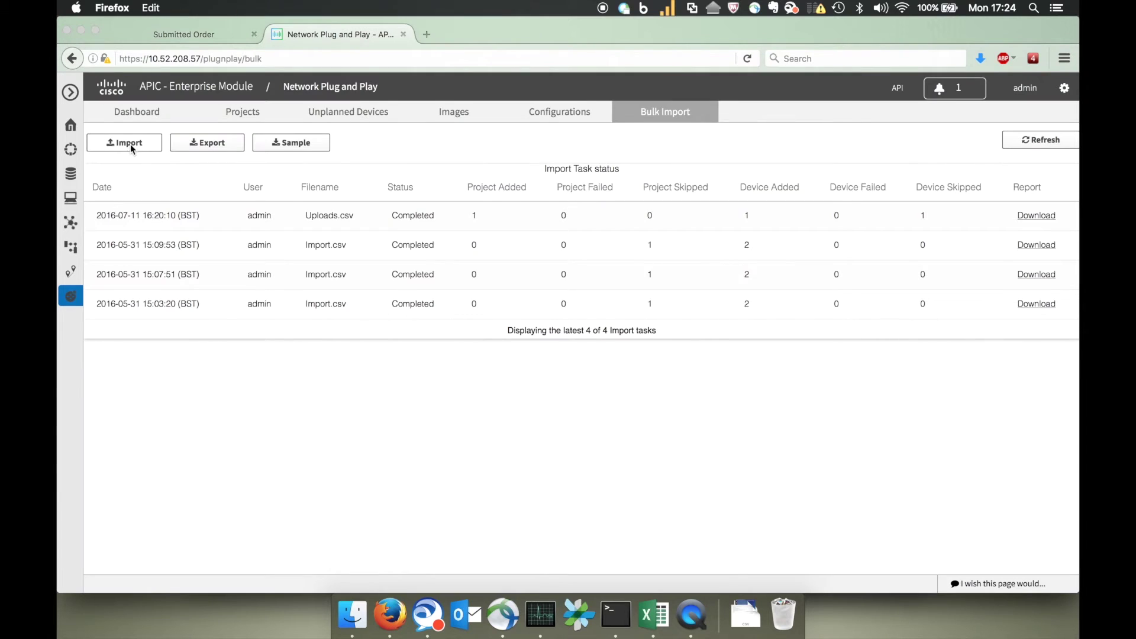
left_click(403, 210)
double_click(478, 166)
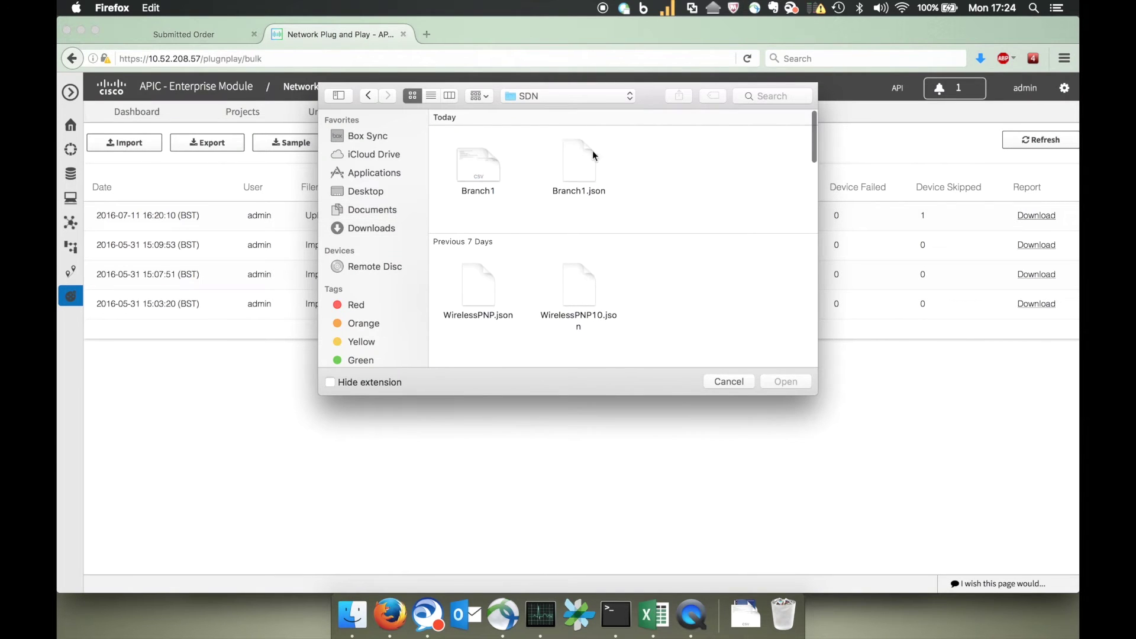
double_click(474, 167)
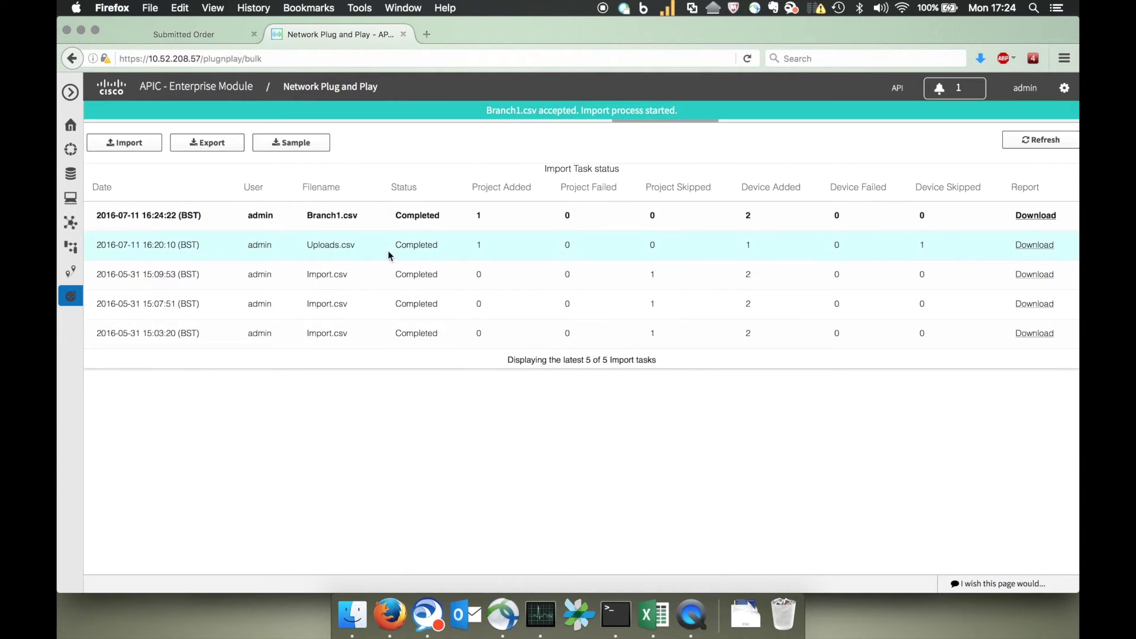
Show the Branch1 project's devices, Branch1-AP1 and Branch1-AP2 pending with branch1.json.
left_click(233, 112)
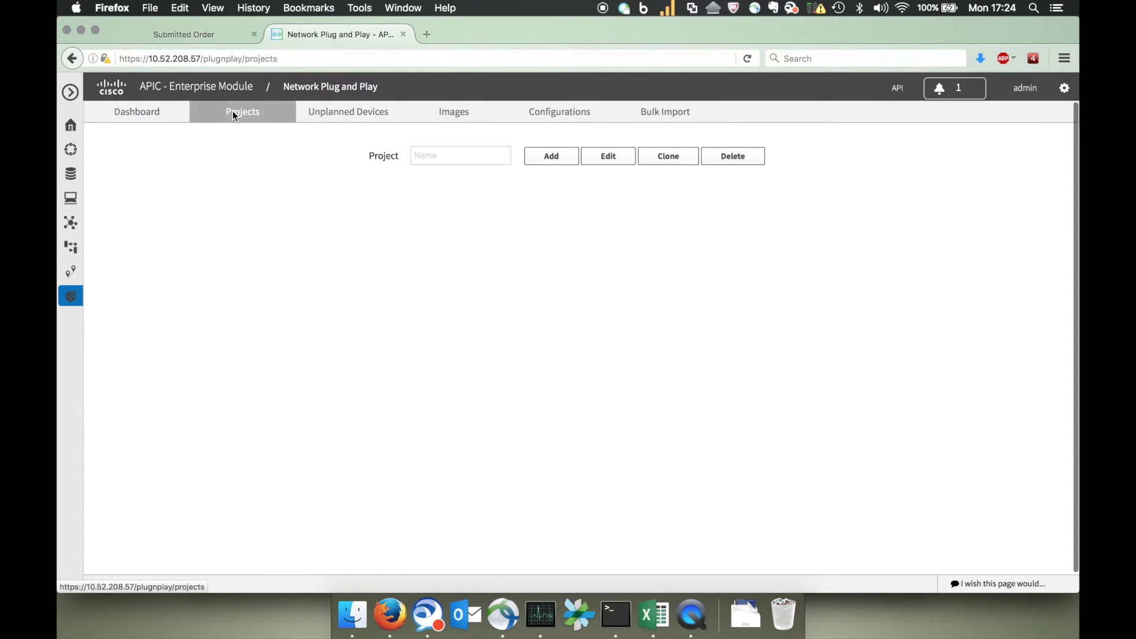
left_click(460, 153)
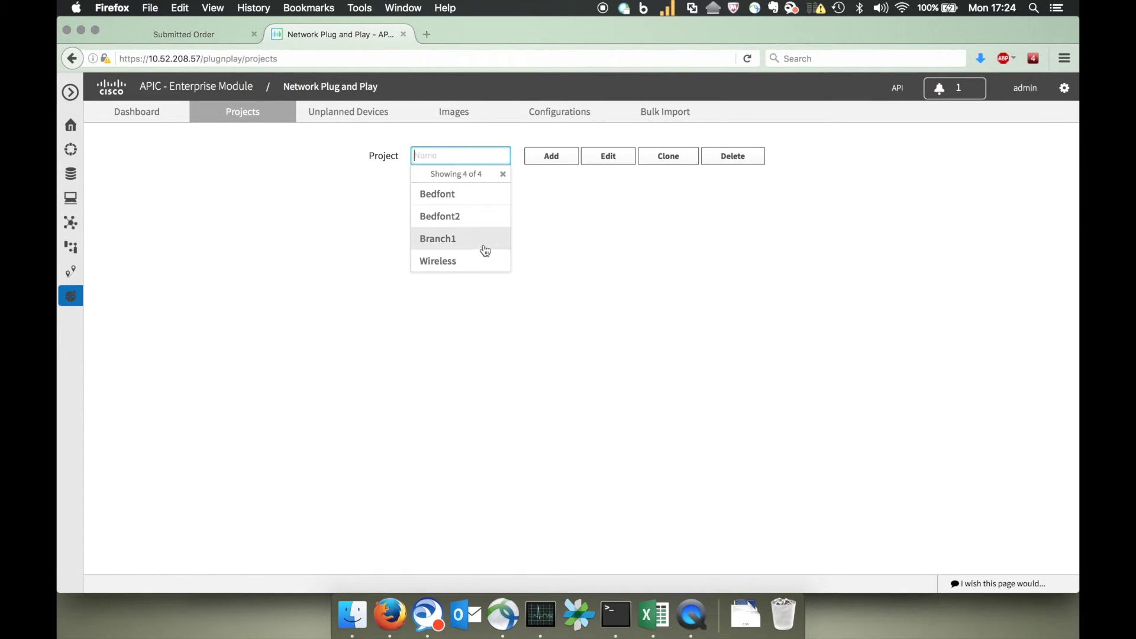
left_click(484, 243)
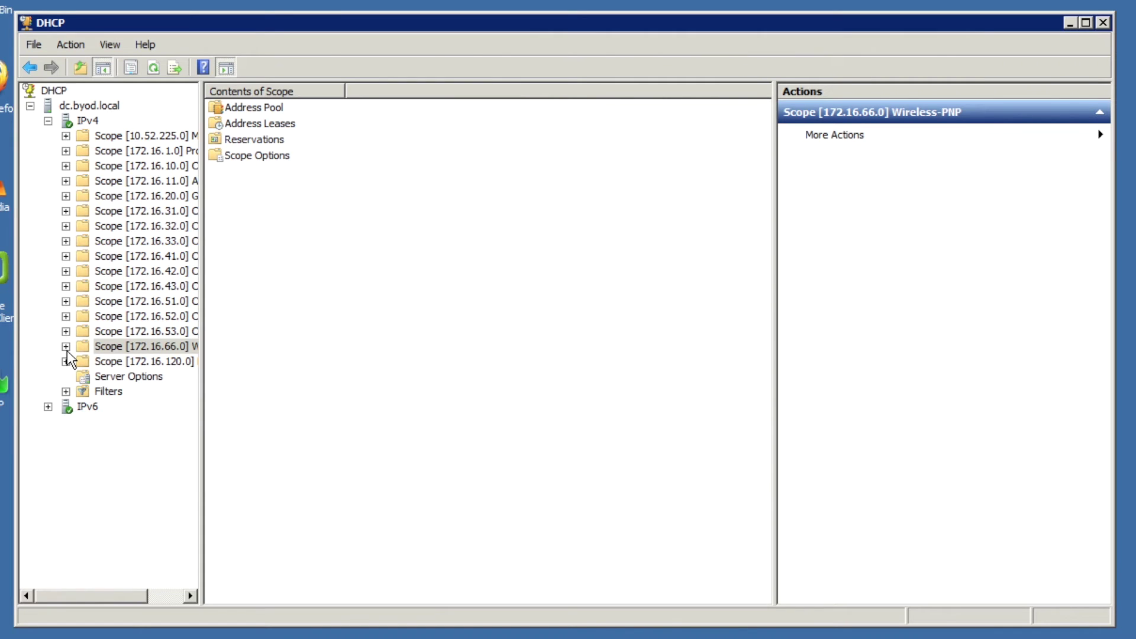
Open scope 172.16.66.0's 043 Vendor Specific Info option showing PnP server 10.52.208.57.
left_click(66, 347)
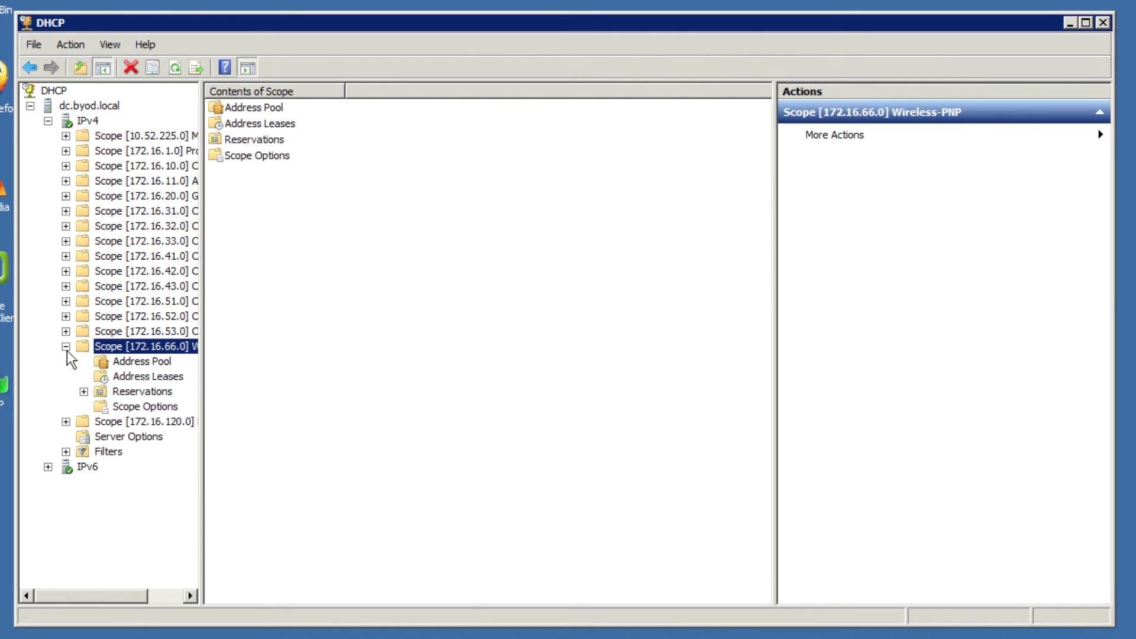
left_click(136, 407)
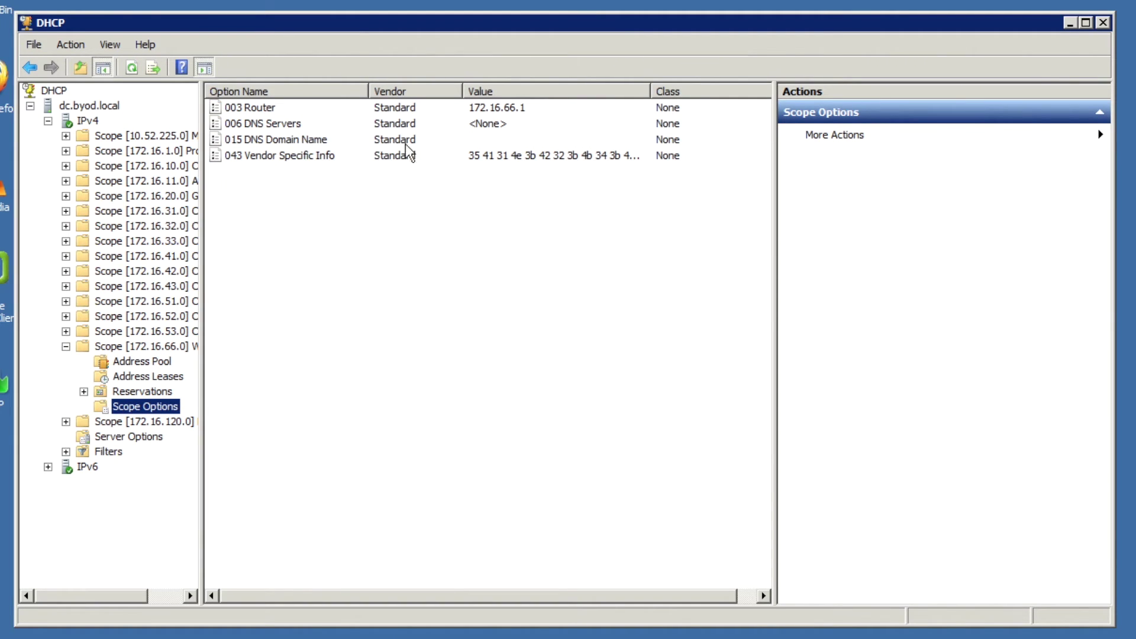
double_click(487, 157)
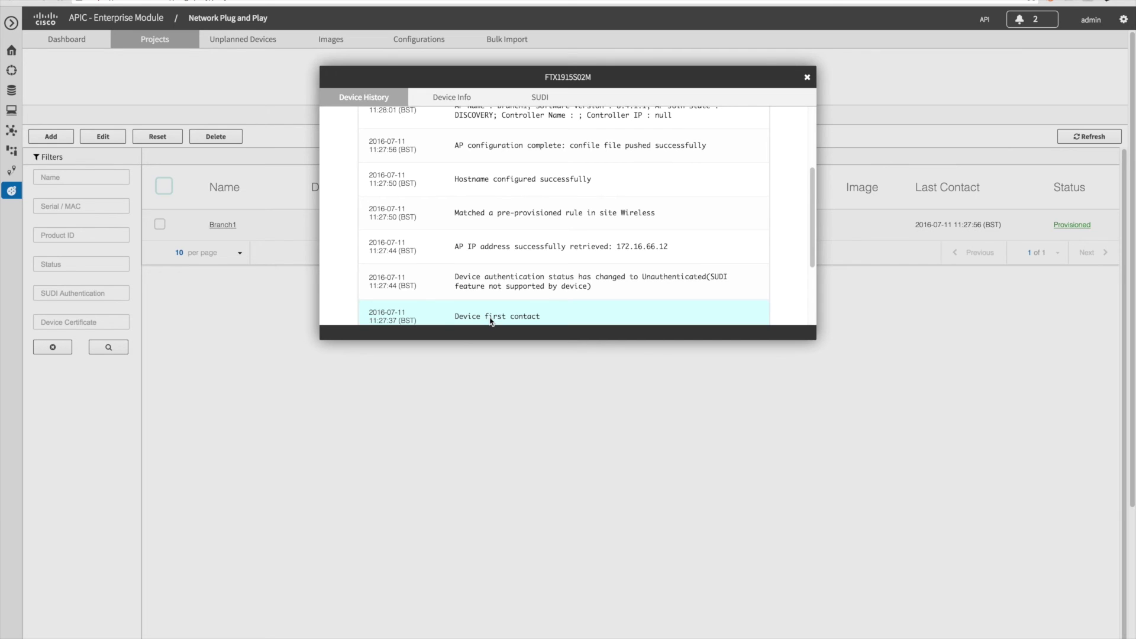
Scroll FTX1915S02M's device history up to the 'AP has successfully joined the controller' entry.
scroll(678, 259, "up", 1)
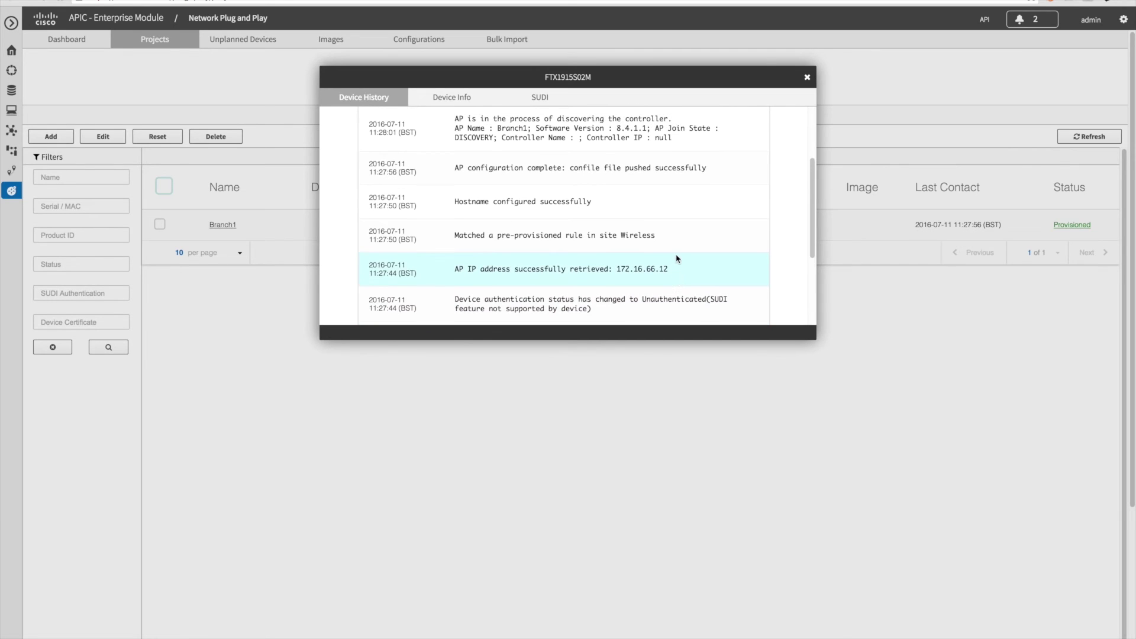
scroll(678, 259, "up", 4)
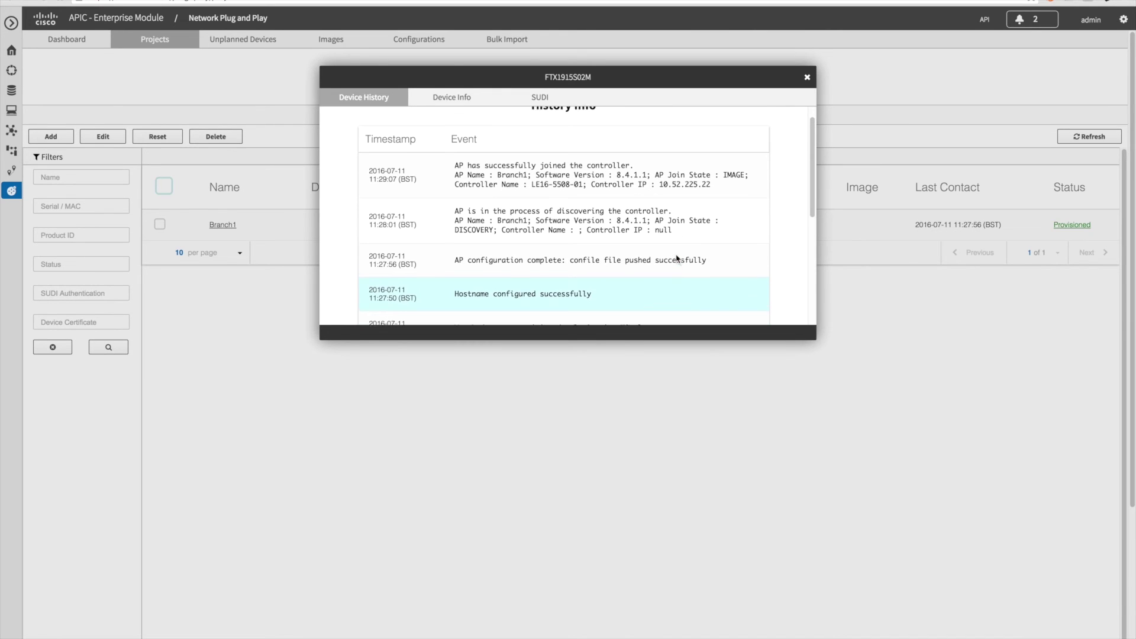
scroll(678, 259, "up", 3)
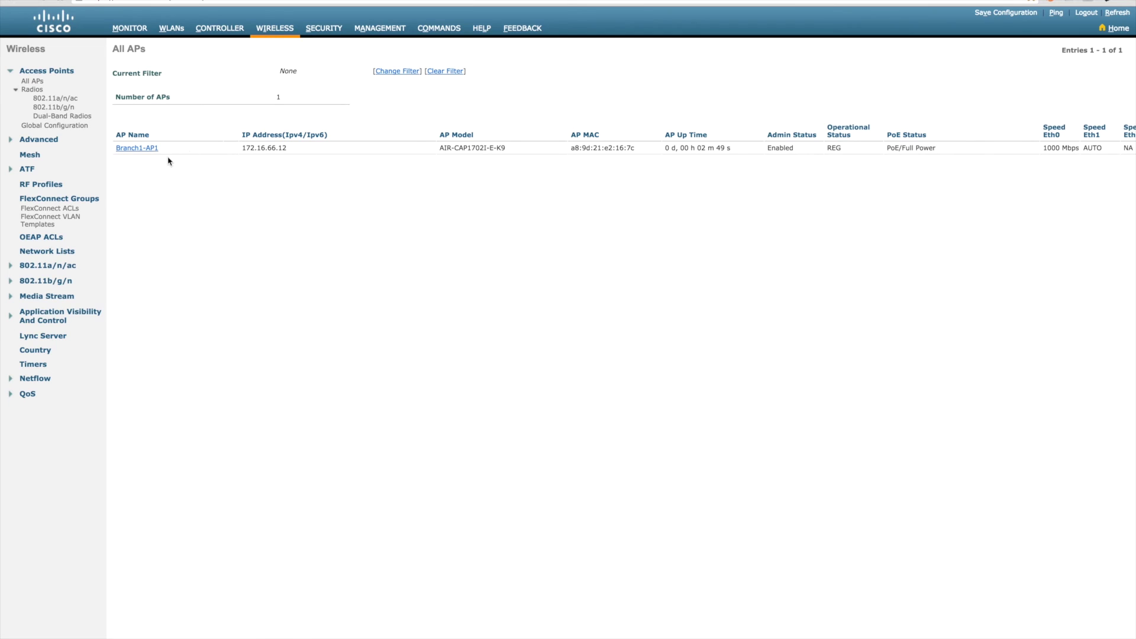
Check Branch1-AP1's controllers and confirm it is in FlexConnect group Branch1.
left_click(141, 152)
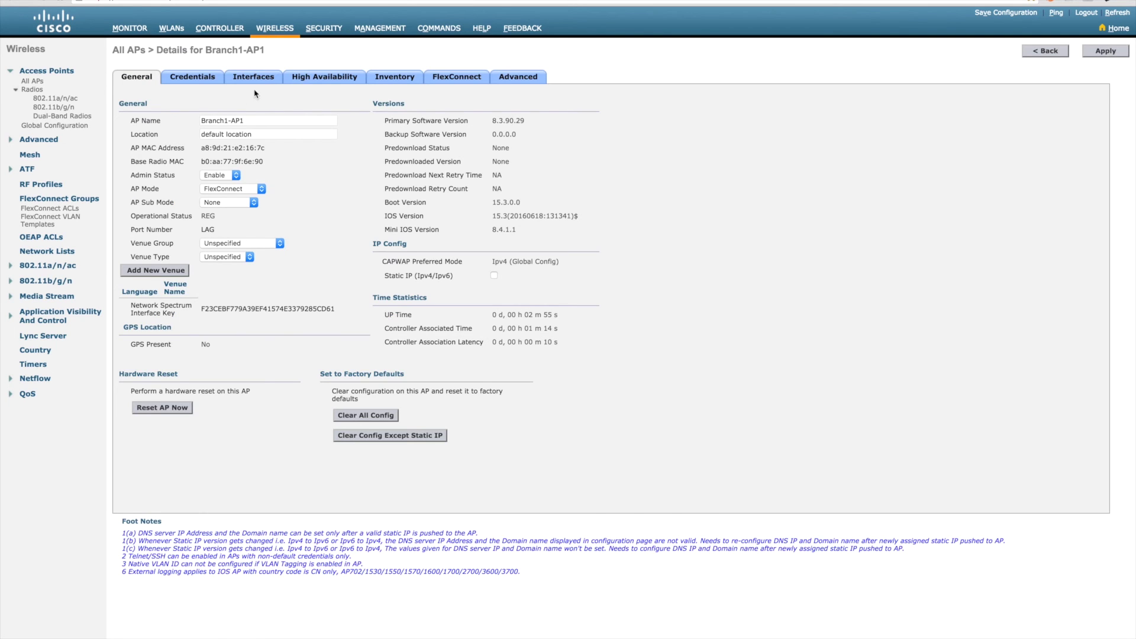
left_click(317, 84)
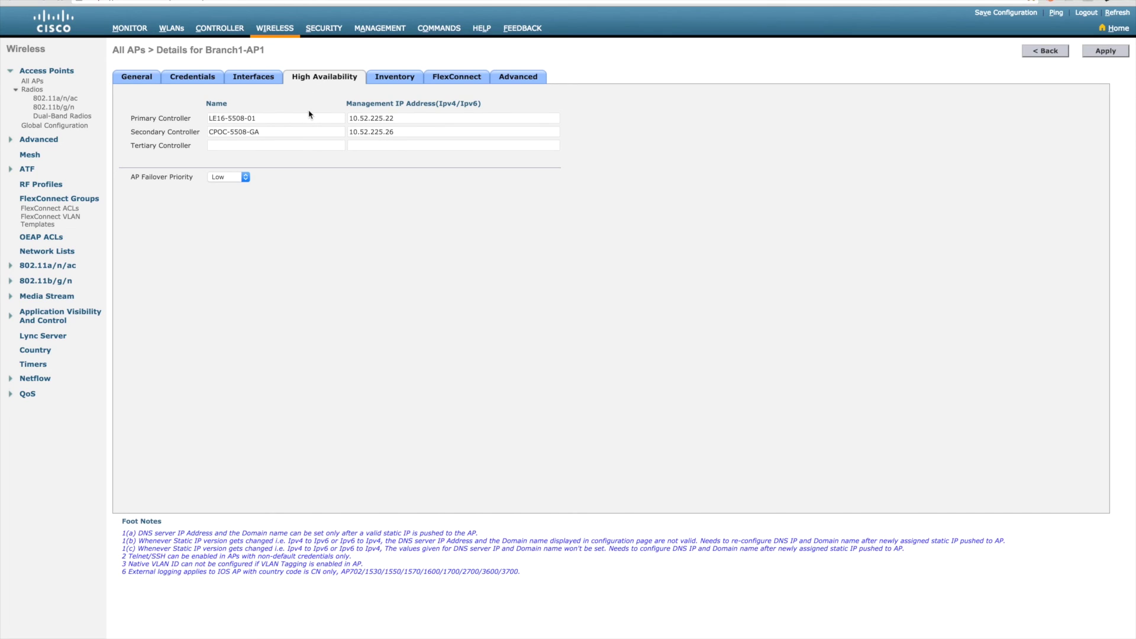
left_click(458, 83)
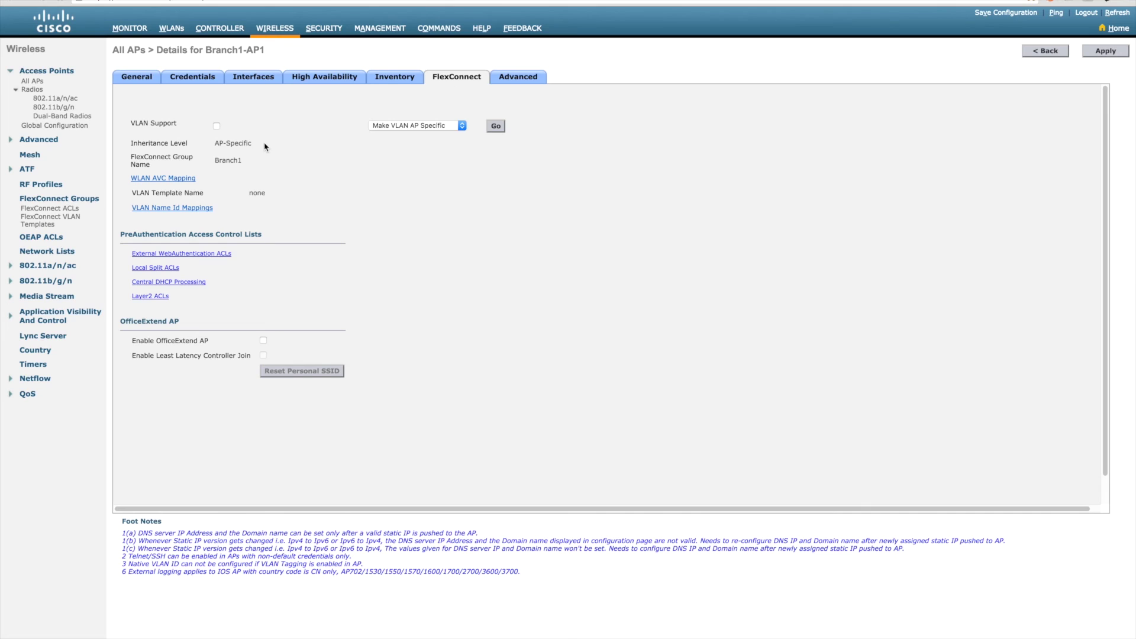
double_click(234, 160)
Open the Branch_APs AP group to verify its membership.
left_click(171, 28)
left_click(37, 107)
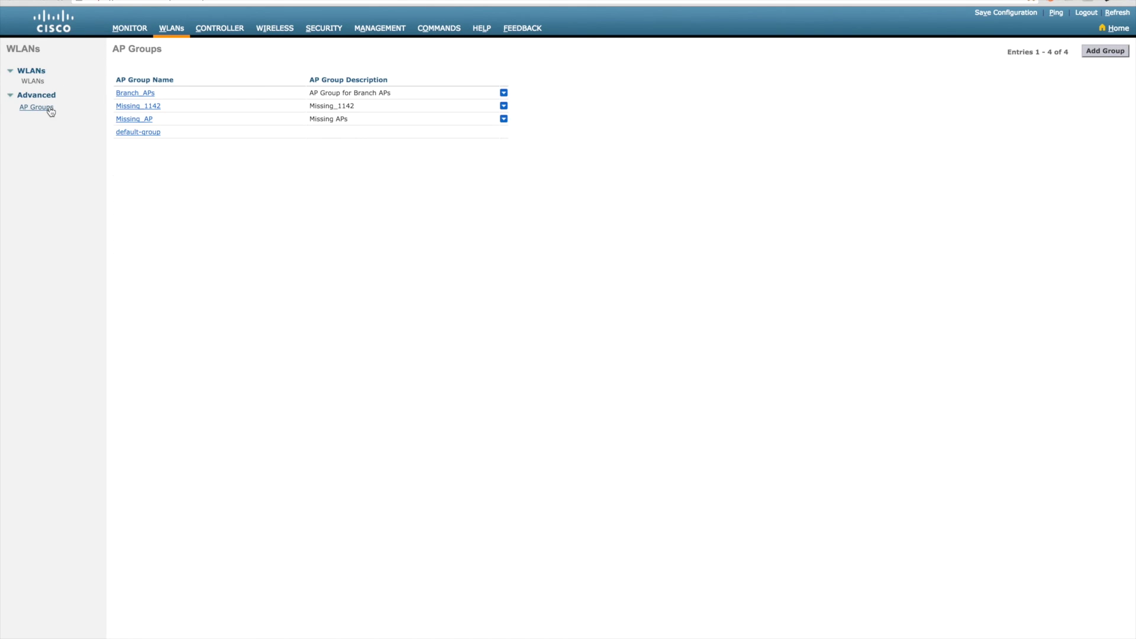
left_click(139, 94)
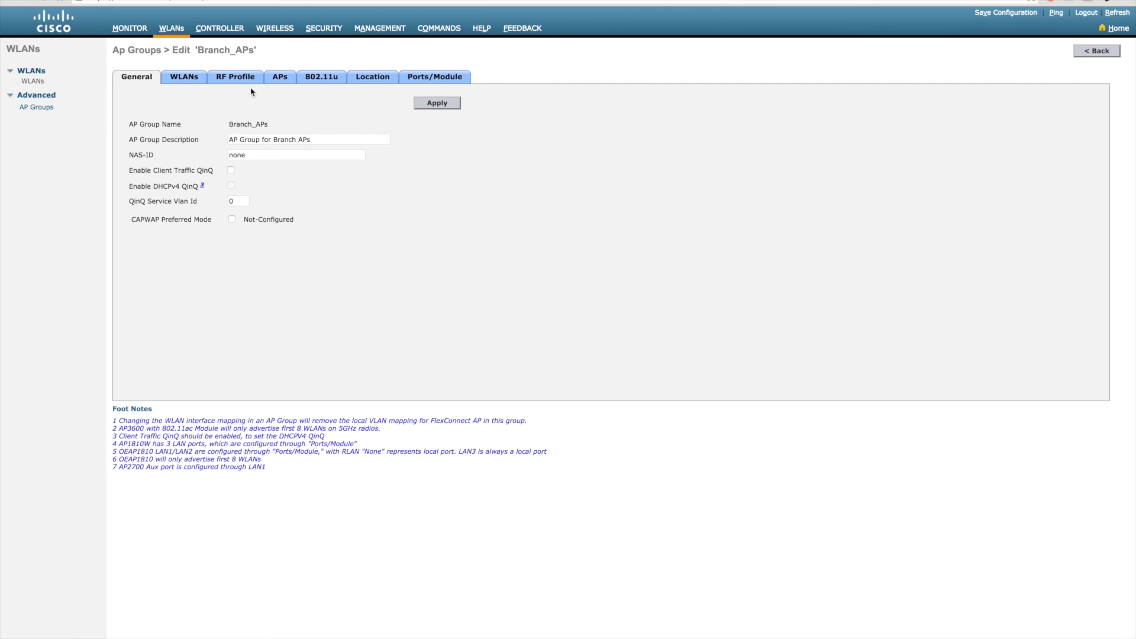